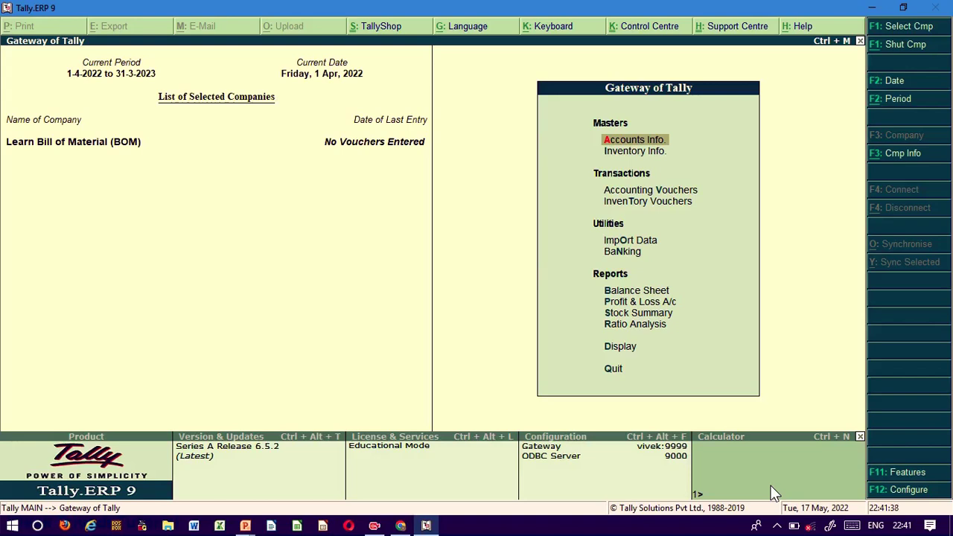
key(Down)
key(Return)
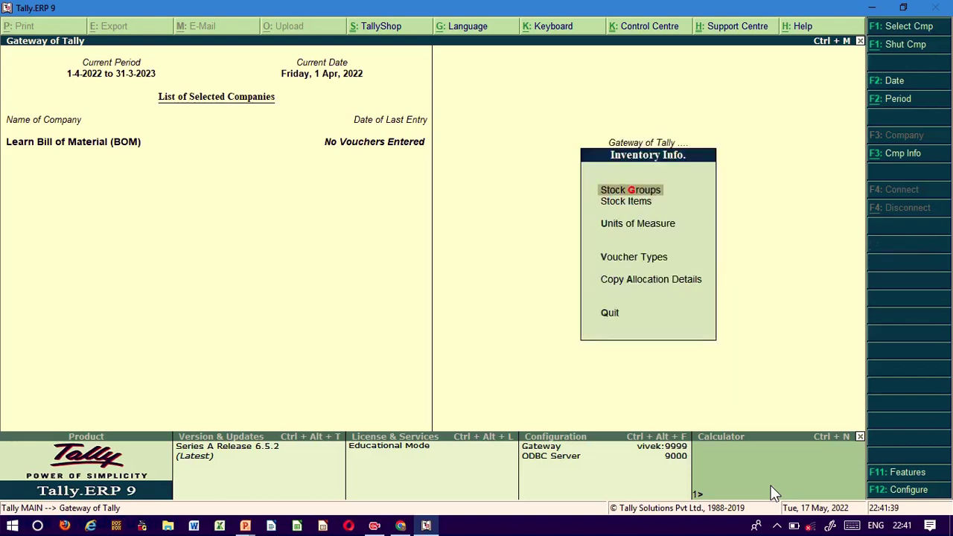
key(Down)
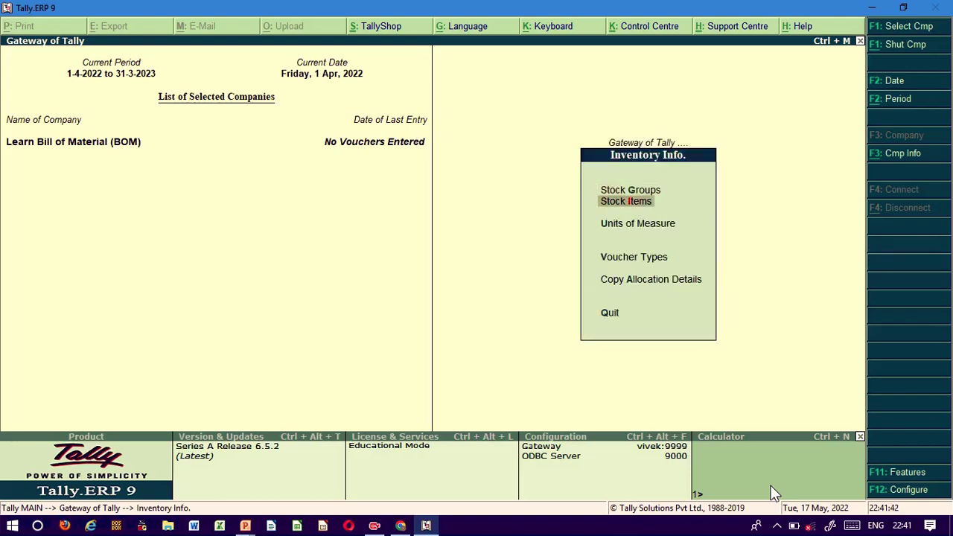
key(Escape)
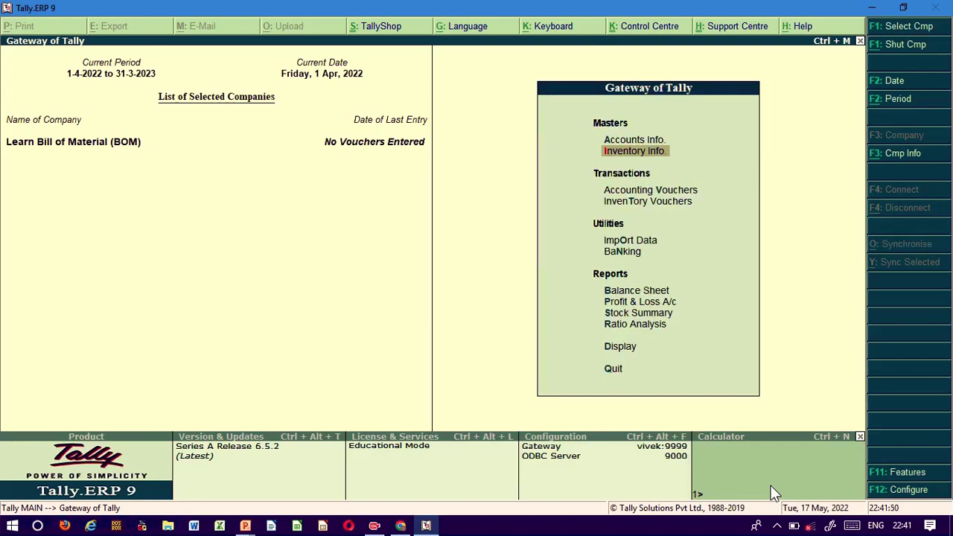
- Create a single stock group named Raw Material under Primary, without adding item quantities
key(Return)
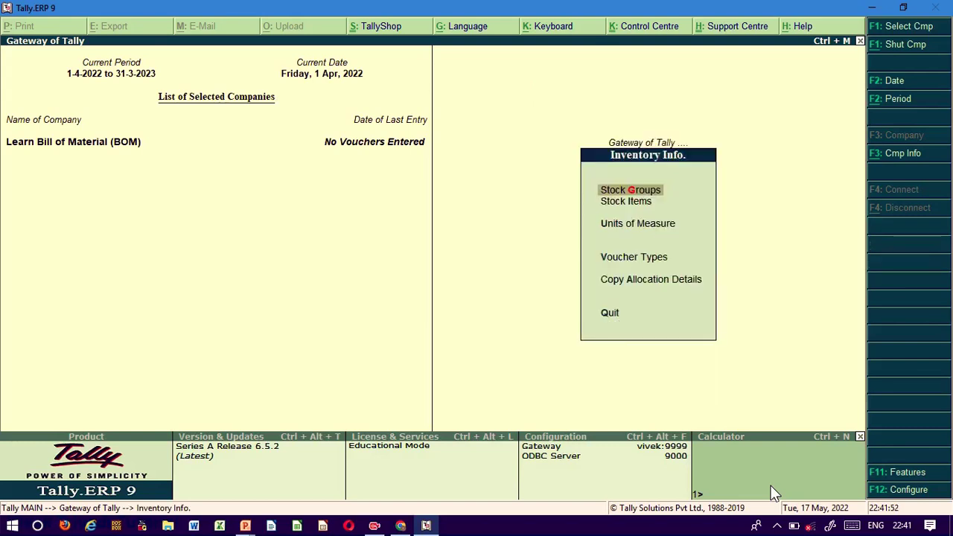
key(Return)
key(Return)
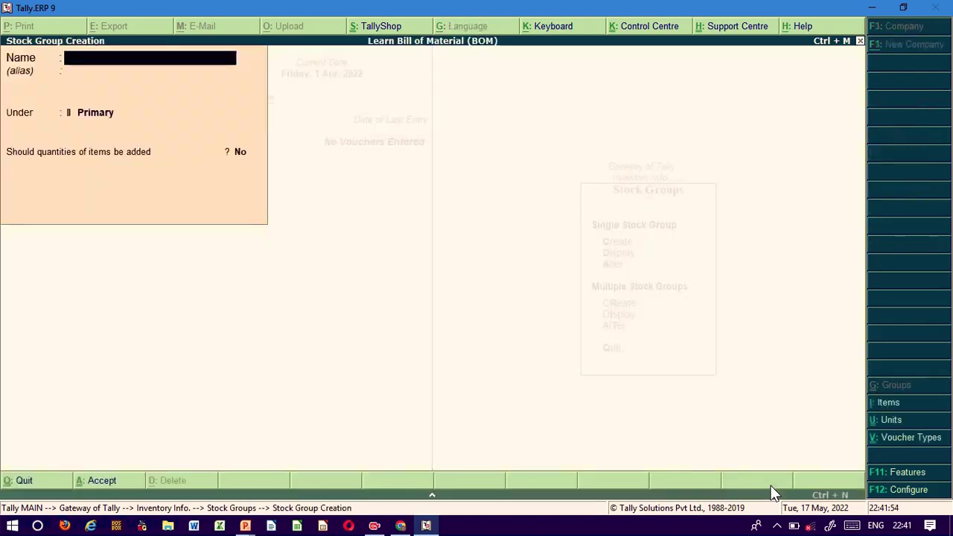
text(Raw Material)
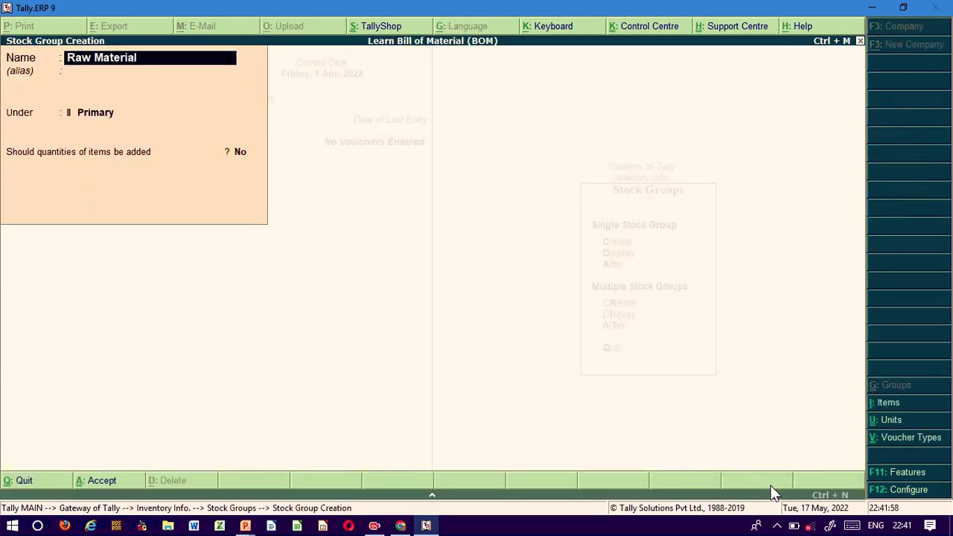
key(Return)
key(Return)
key(Return)
key(Return)
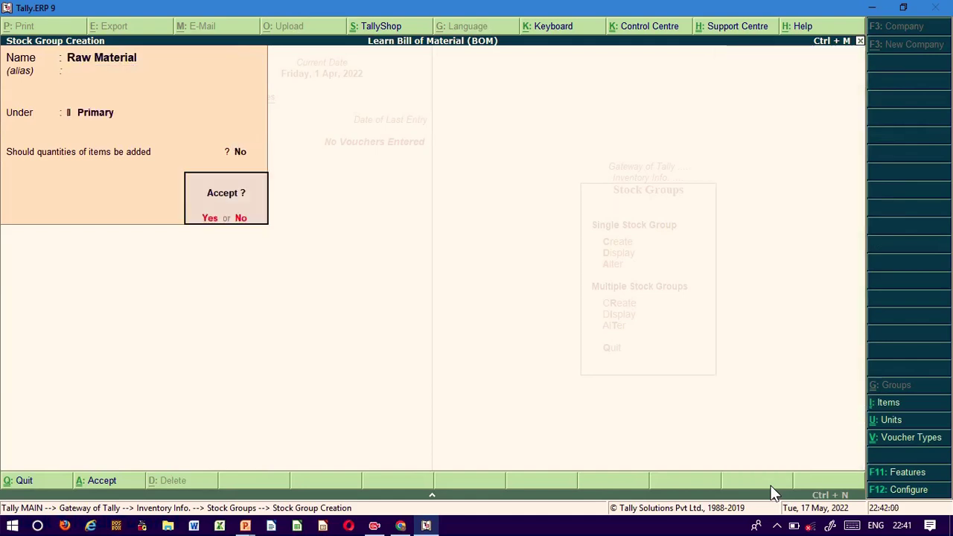
key(Return)
- Create a second stock group named Finished Goods under Primary and return to the inventory masters
text(F)
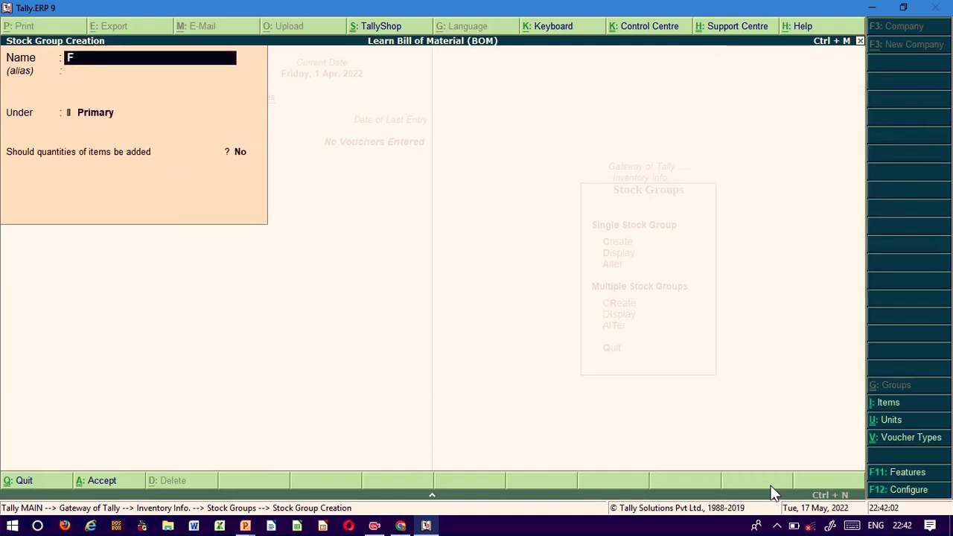
text(inished Goofd)
key(BackSpace)
key(BackSpace)
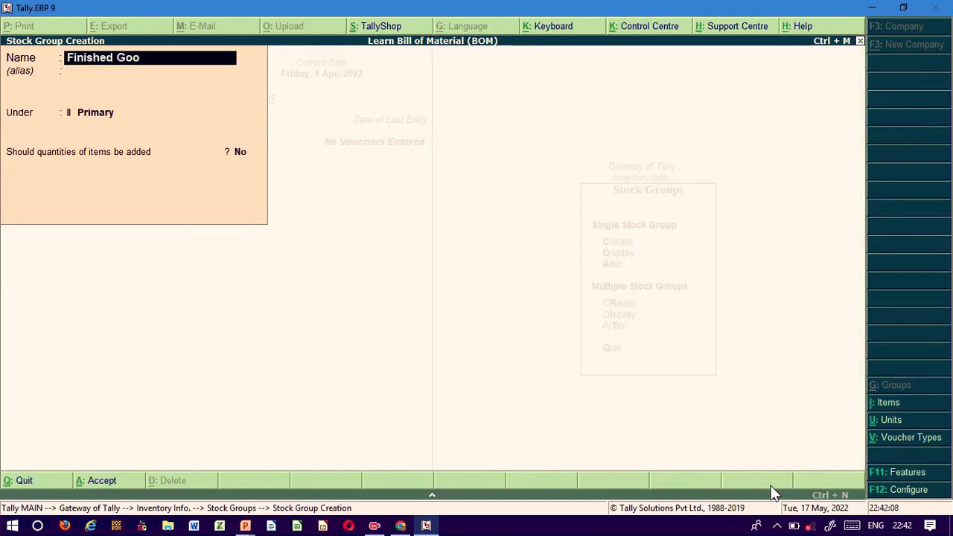
text(ds)
key(Return)
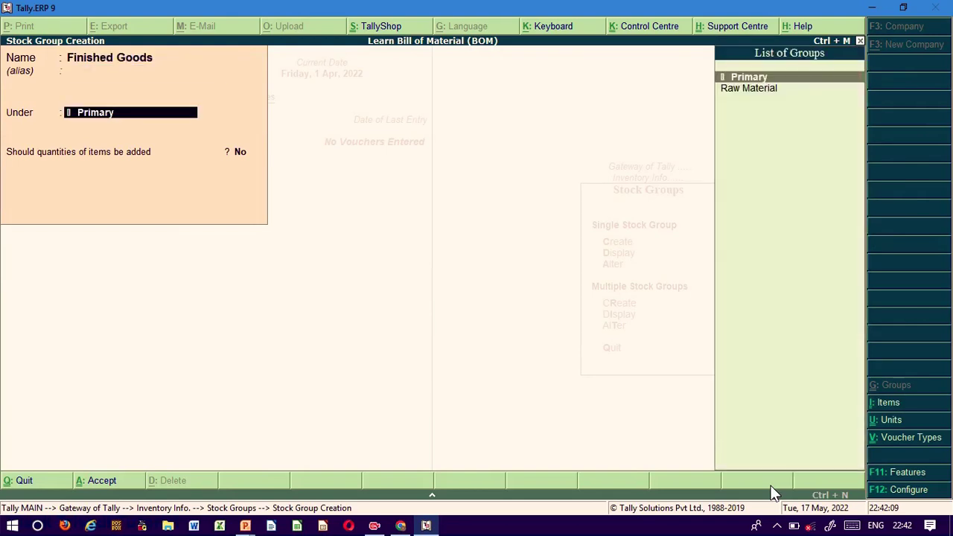
key(Return)
key(Return)
key(Escape)
key(Escape)
key(Return)
key(Escape)
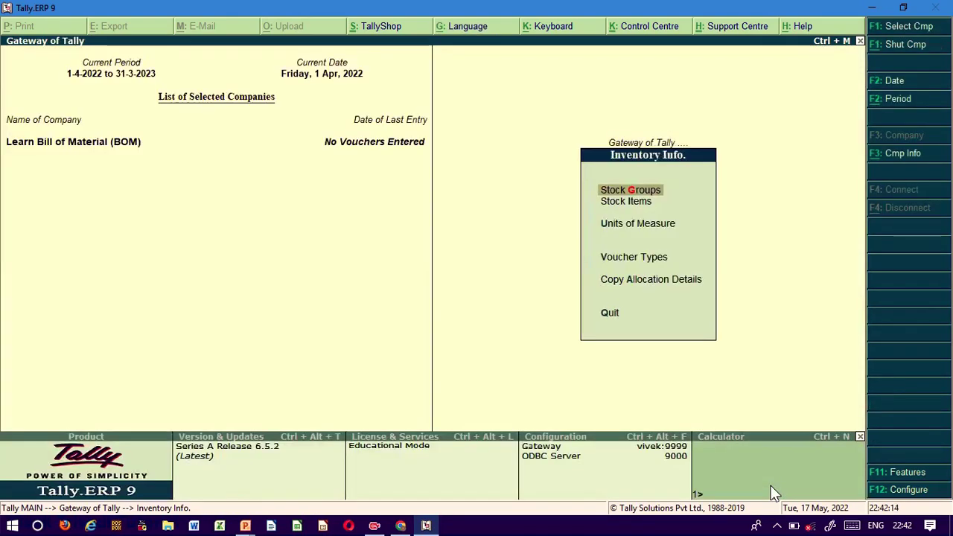
- Start a new single stock item named Hard Disk and place it under the Raw Material group
key(Down)
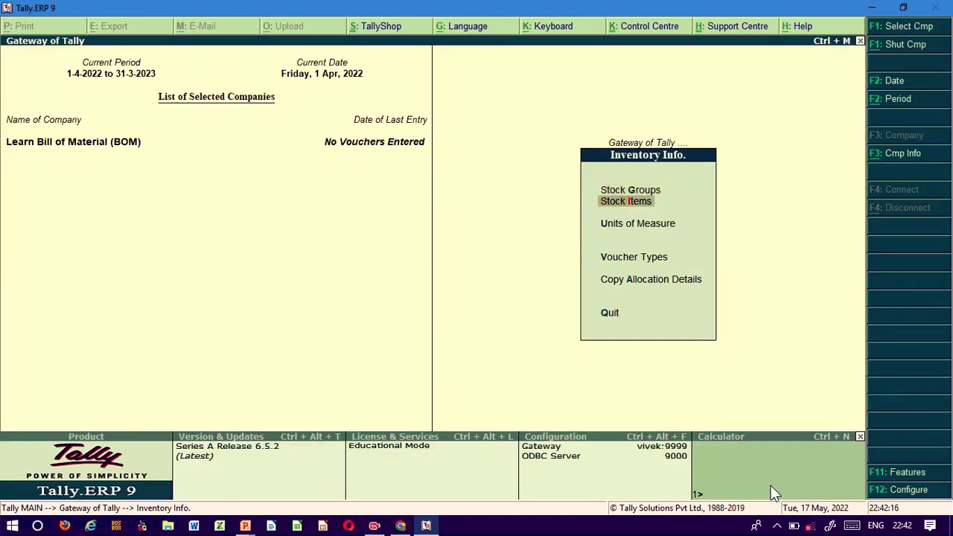
key(Return)
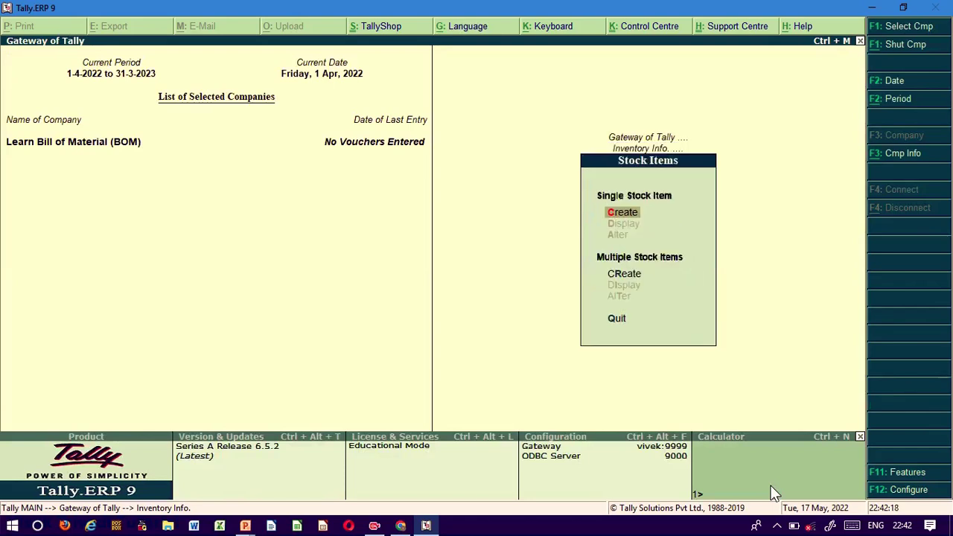
key(Return)
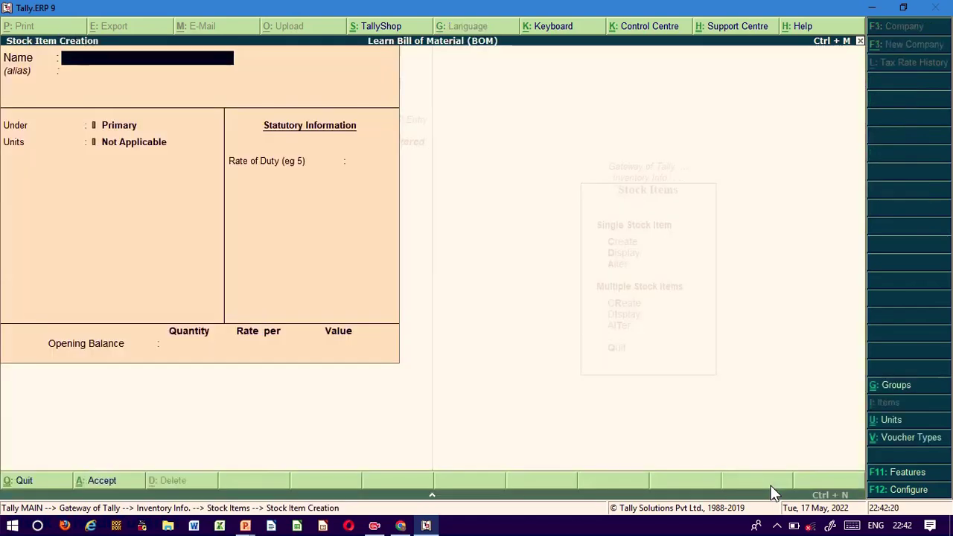
text(Hard d)
text(isk)
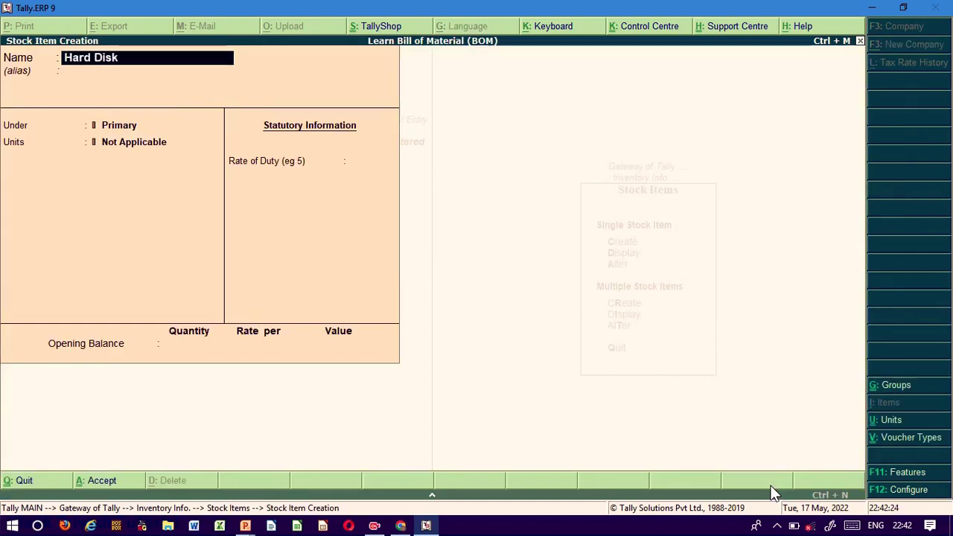
key(Return)
key(Return)
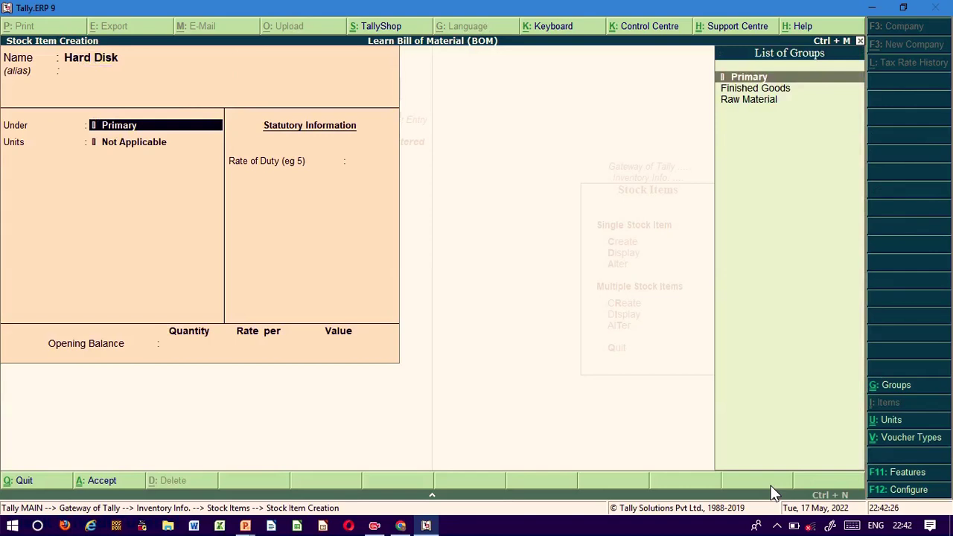
key(Down)
key(Down)
key(Return)
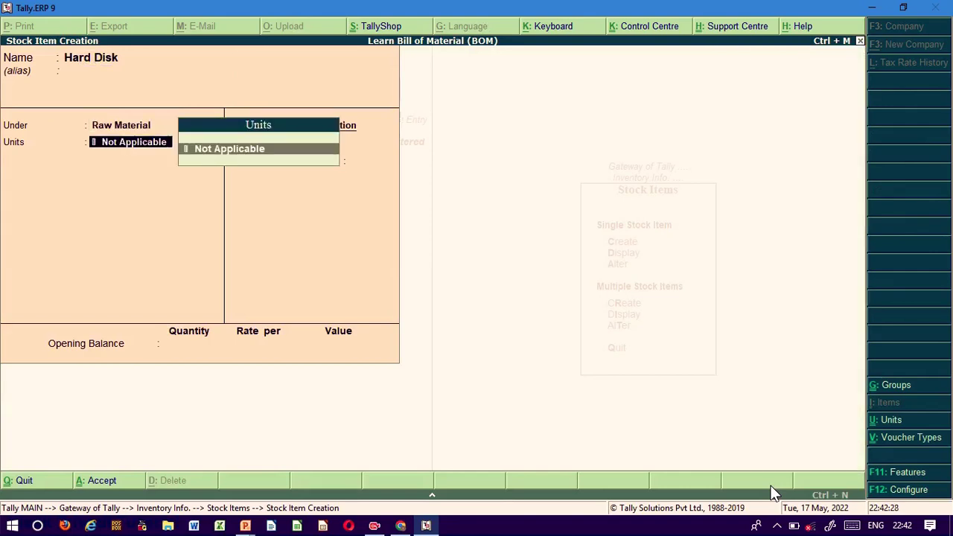
- Create the unit pcs with formal name Pieces and 0 decimal places for Hard Disk, and save the item without BOM components
text(pcs)
key(alt+c)
key(Return)
text(Pieces)
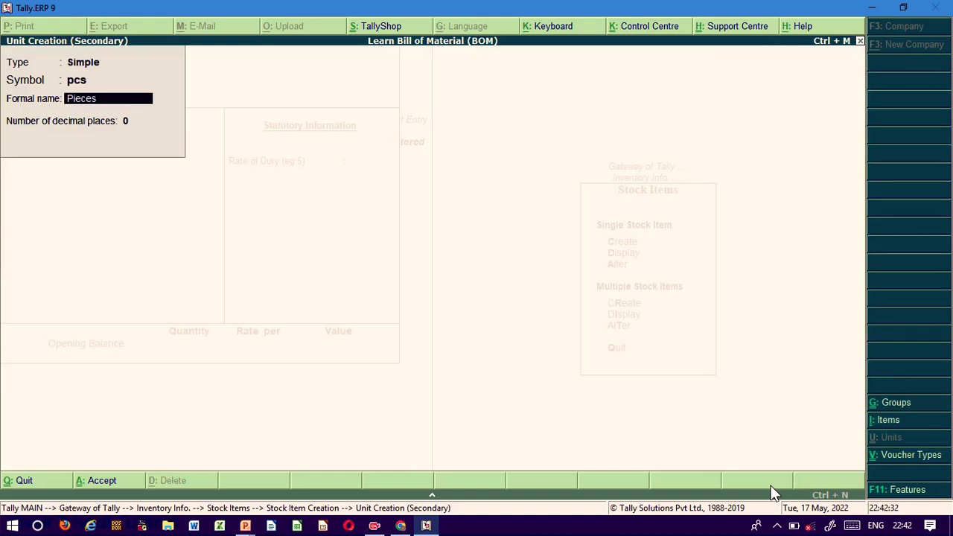
key(Return)
key(Return)
key(Return)
key(Return)
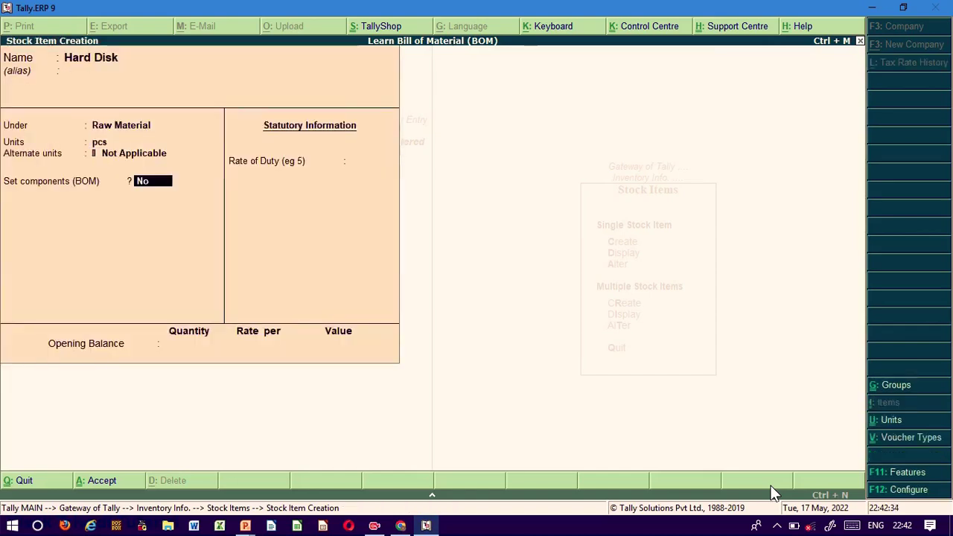
key(Return)
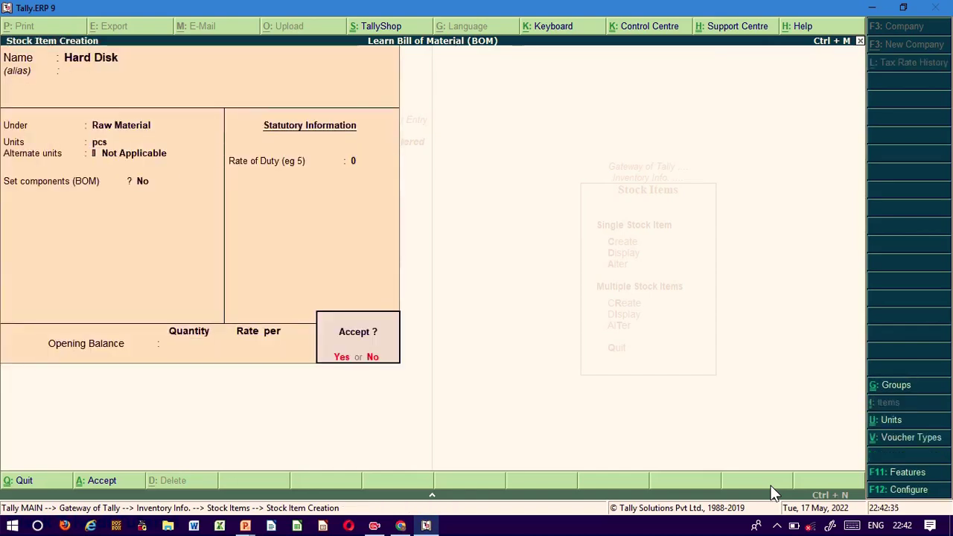
key(Return)
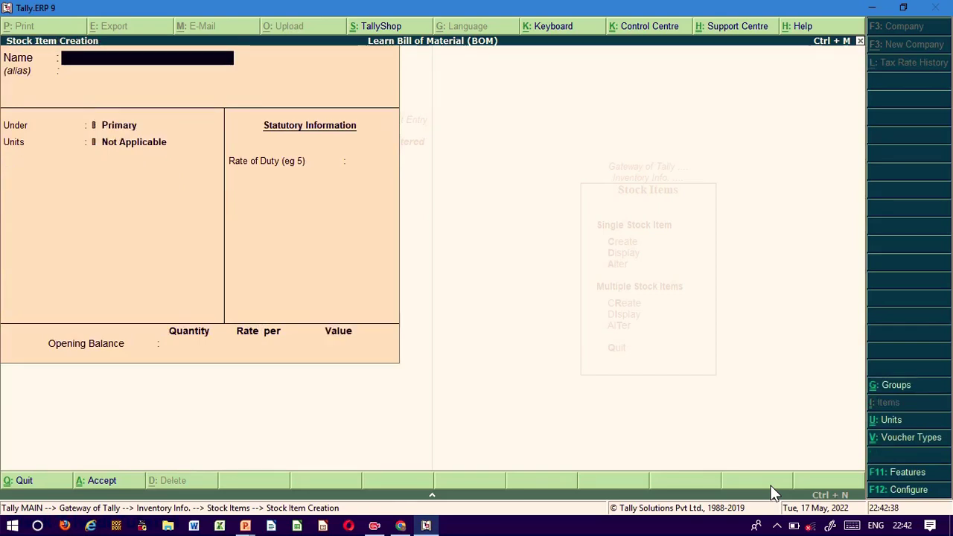
- Create the stock item RAM under Raw Material with unit pcs, no alternate unit and no BOM components
text(RAM)
key(Return)
key(Return)
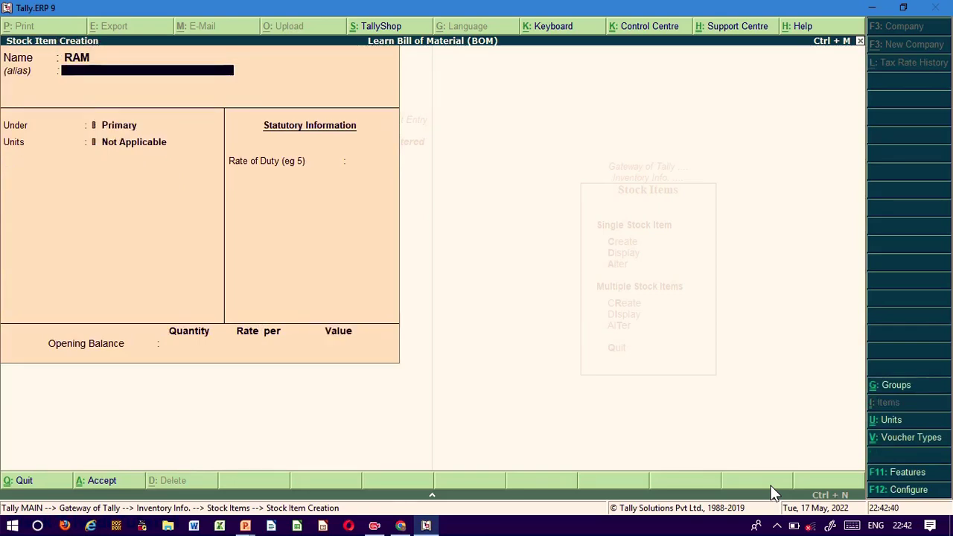
key(Down)
key(Down)
key(Return)
key(Down)
key(Return)
key(Return)
key(Return)
key(Return)
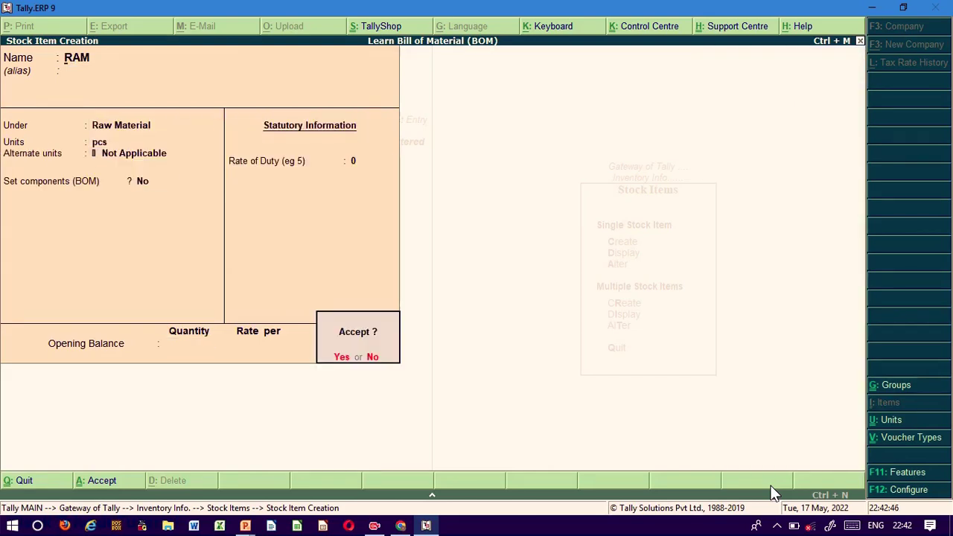
key(Return)
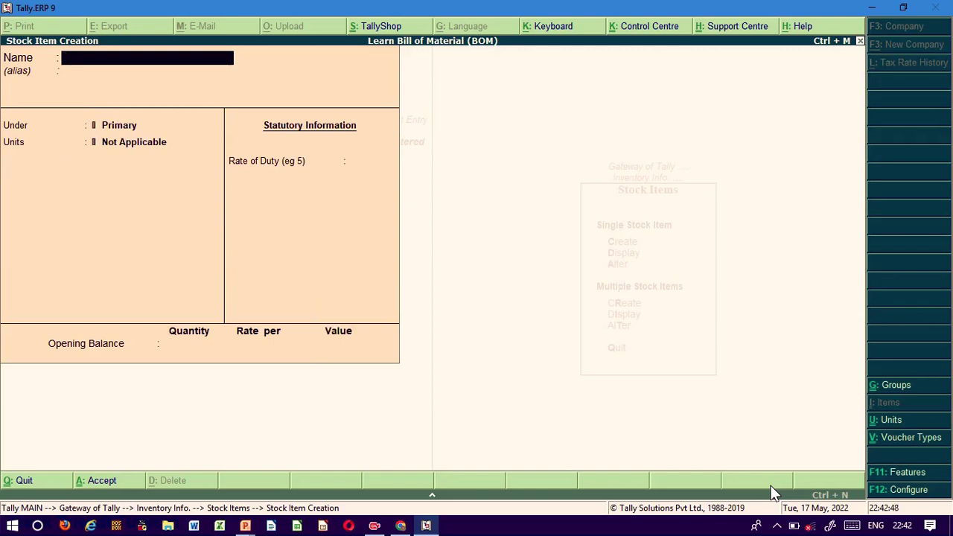
- Create the stock item Microprocessor under Raw Material with unit pcs, no alternate unit and no BOM components
text(Microprocessor)
key(Return)
key(Return)
key(Down)
key(Down)
key(Return)
key(Return)
key(Return)
key(Return)
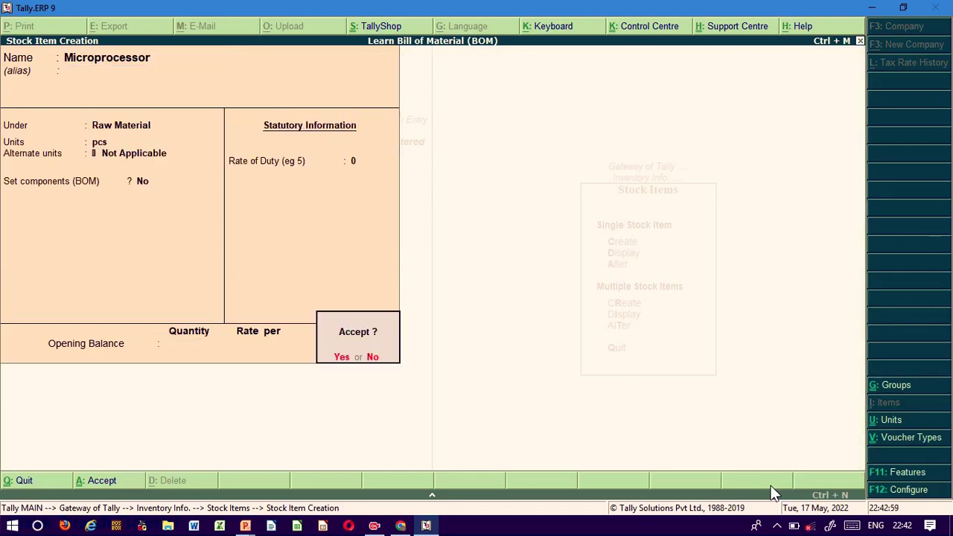
key(Return)
- Create the stock item Motherboard under Raw Material with unit pcs, no alternate unit and no BOM components
text(Mot)
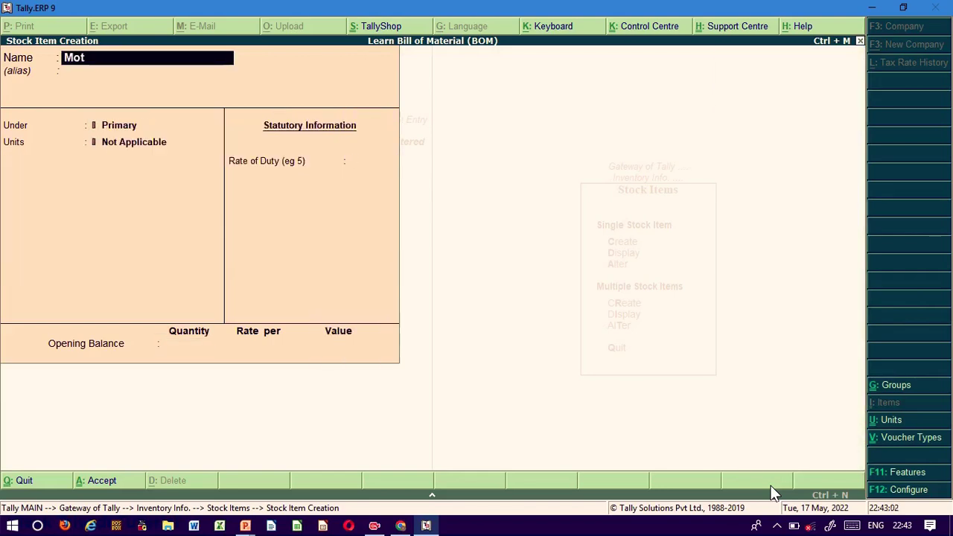
text(herboard)
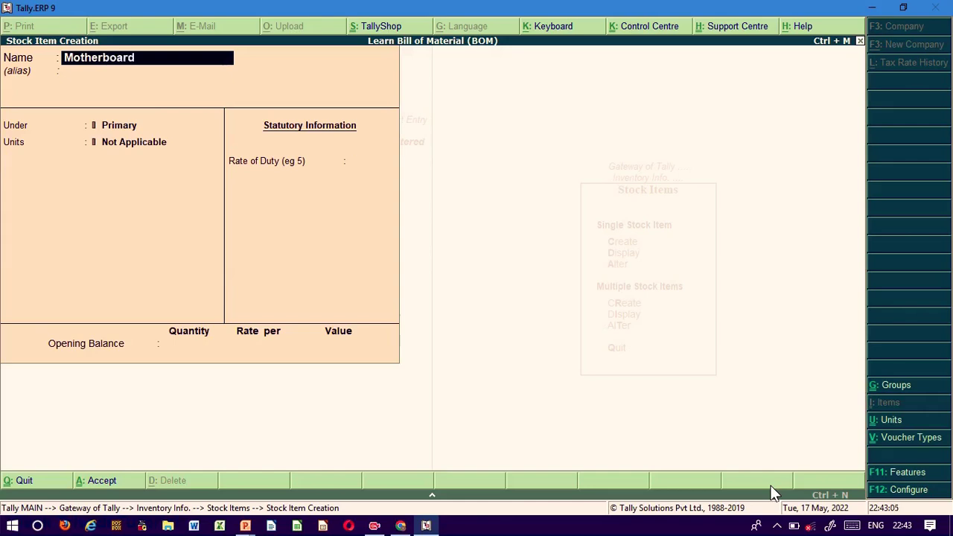
key(Return)
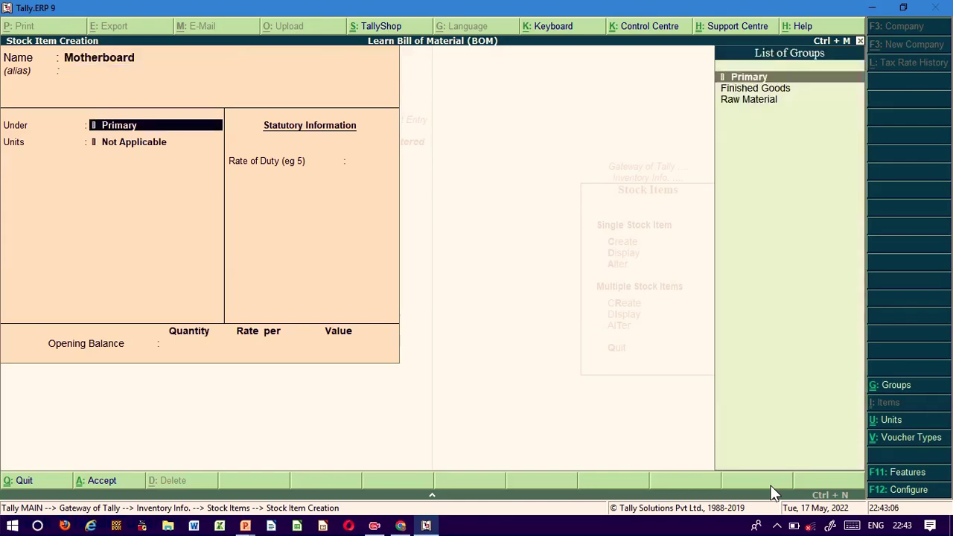
key(Down)
key(Down)
key(Return)
key(Down)
key(Return)
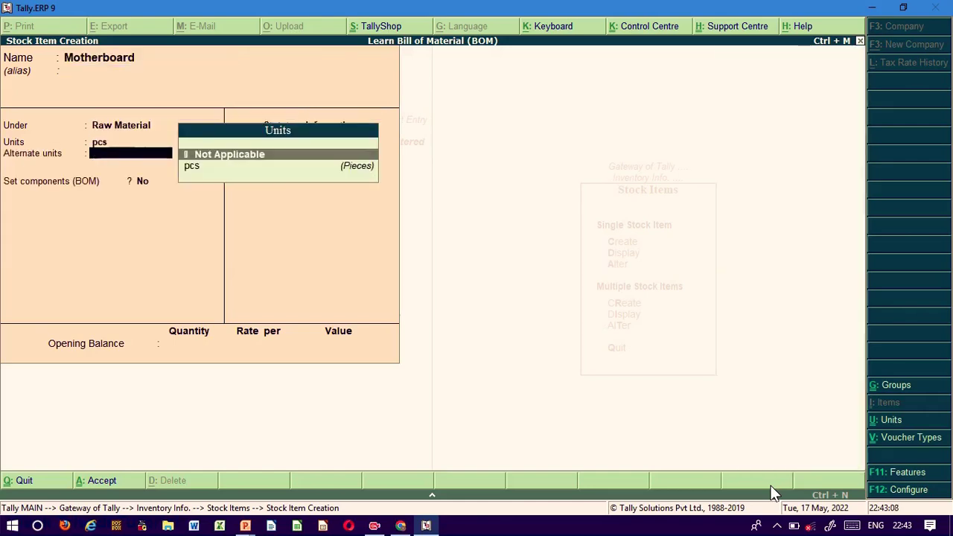
key(Return)
key(Return)
key(Return)
key(Return)
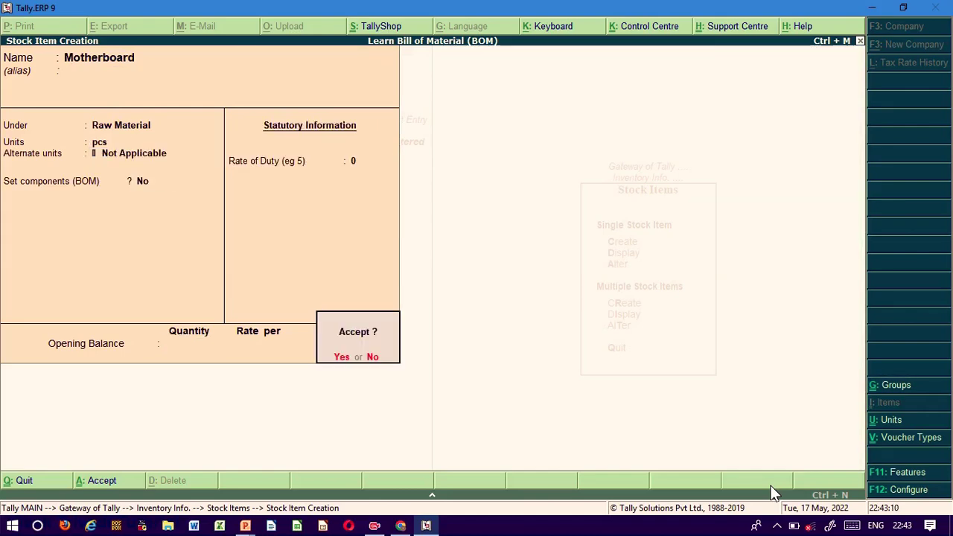
key(Return)
- Create the stock item Cabinet under Raw Material with unit pcs and no BOM components, and leave stock item creation
text(Ca)
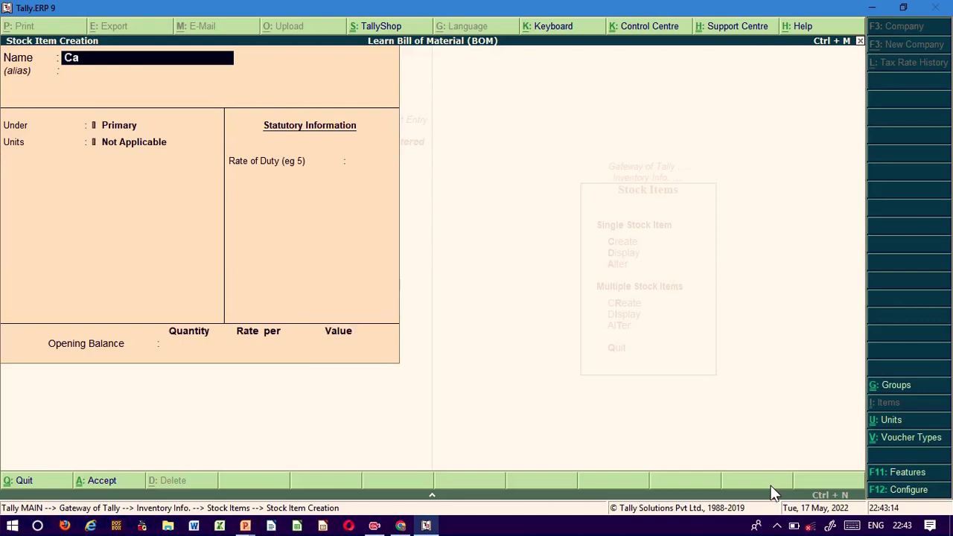
key(BackSpace)
text(abinet)
key(Return)
key(Return)
key(Down)
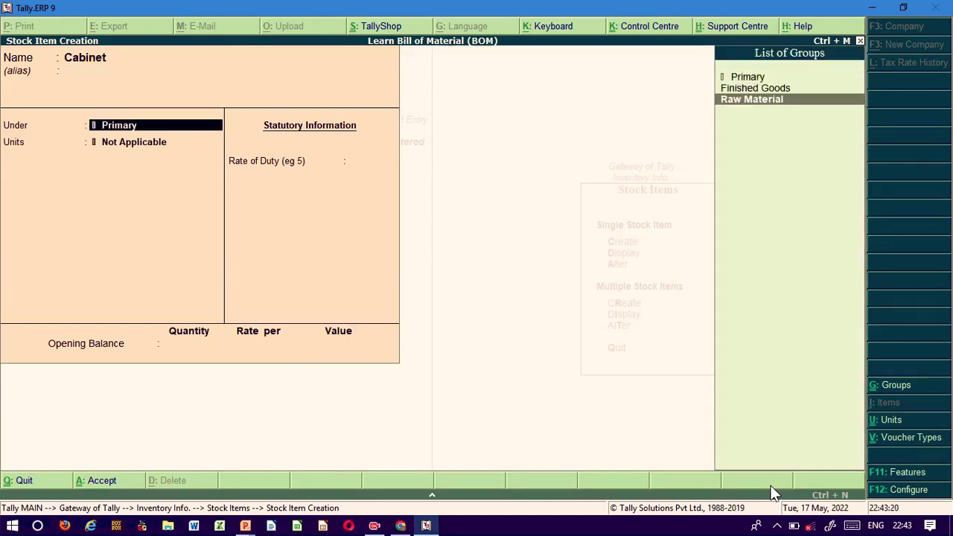
key(Down)
key(Return)
key(Return)
key(Return)
key(Return)
key(Return)
key(Return)
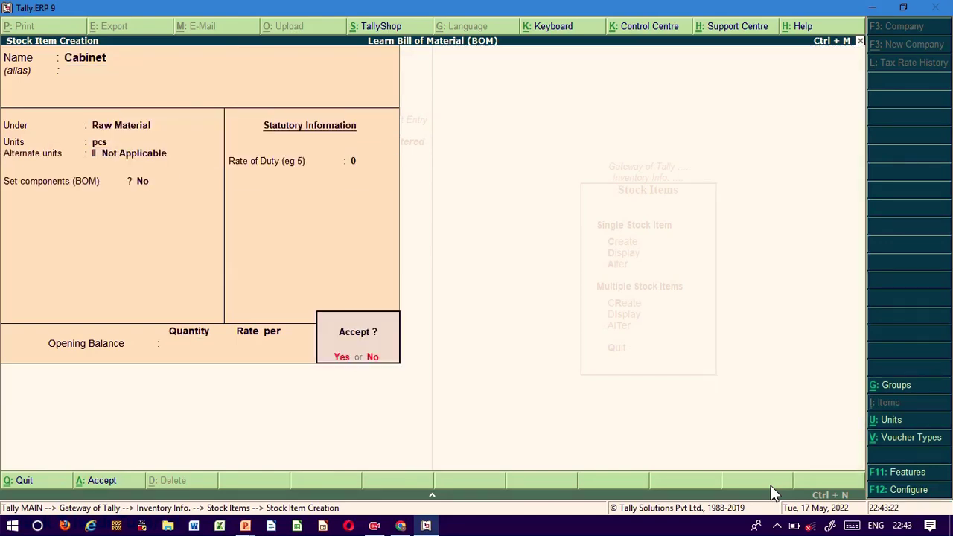
key(Return)
key(Escape)
key(Return)
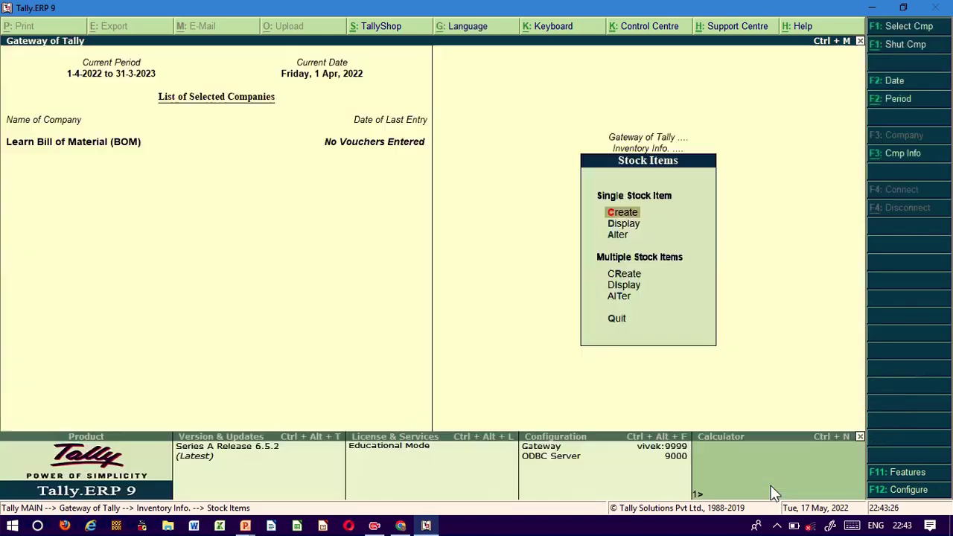
- View the list of existing stock items and return to the inventory masters
key(Return)
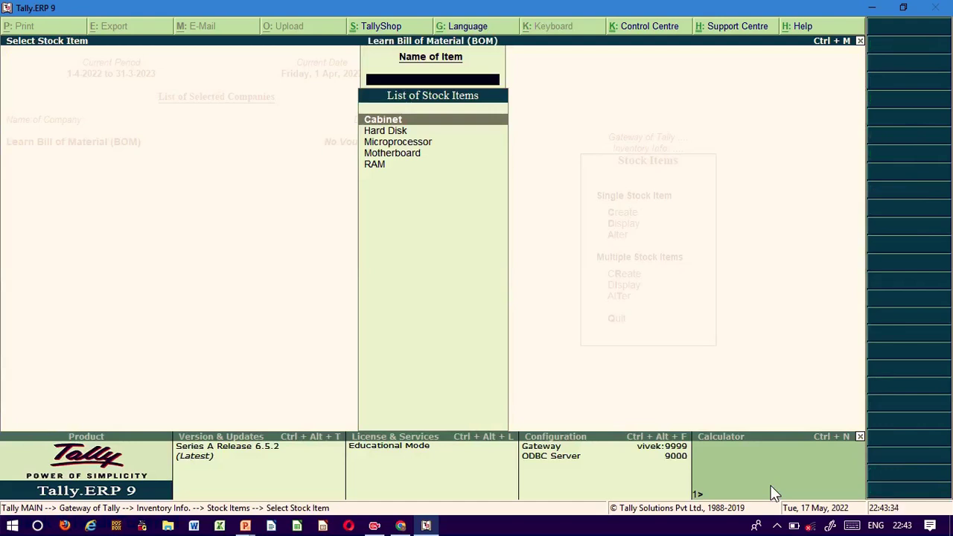
key(Escape)
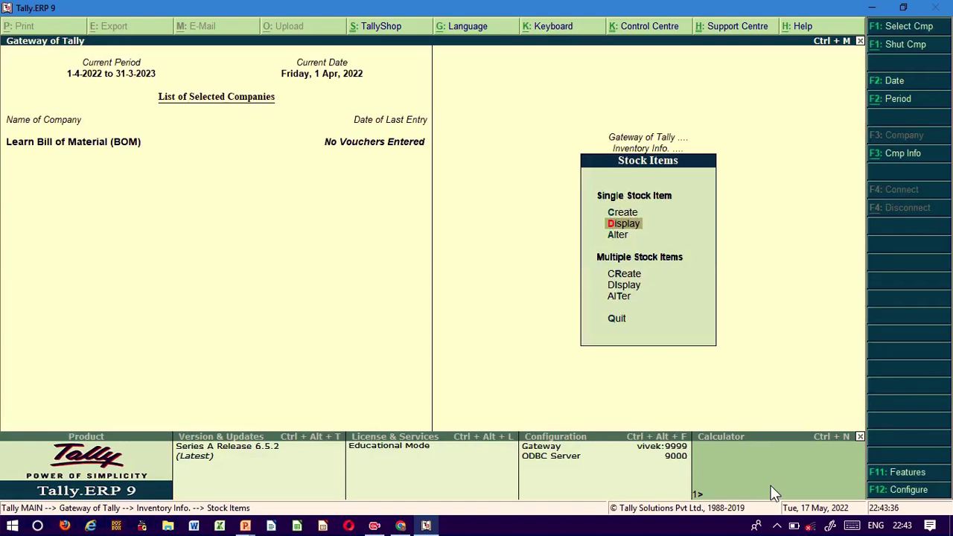
key(Escape)
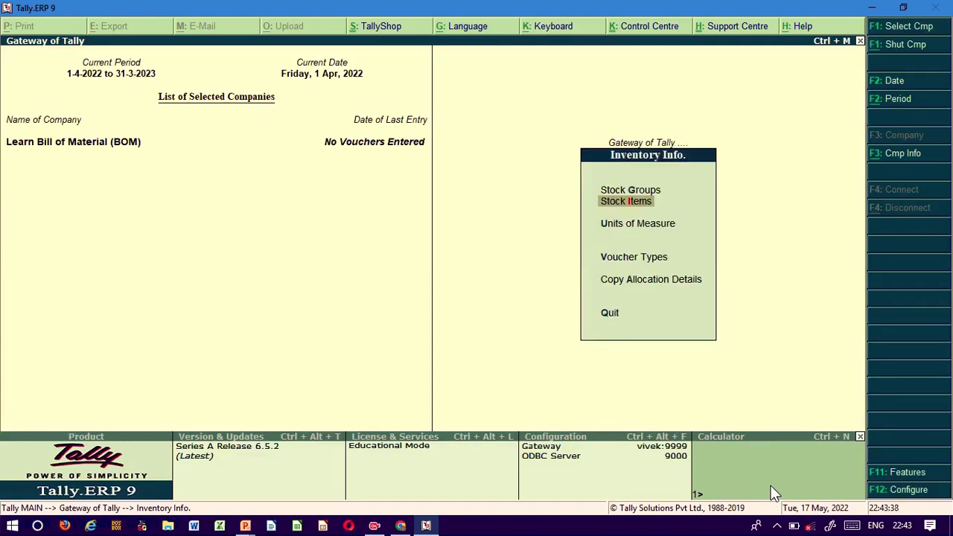
- Start a new stock item named Computer Assemble under Finished Goods with unit pcs and no alternate unit
key(Return)
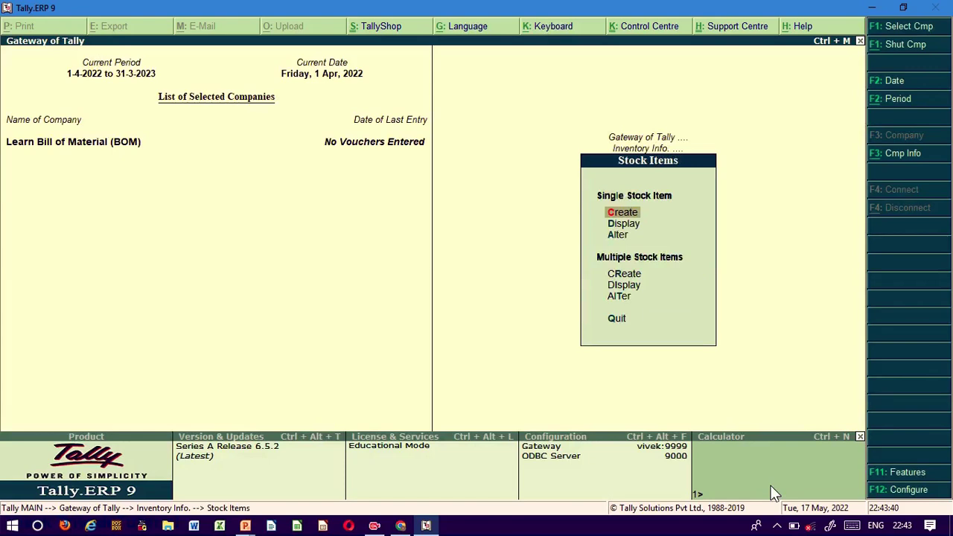
key(Return)
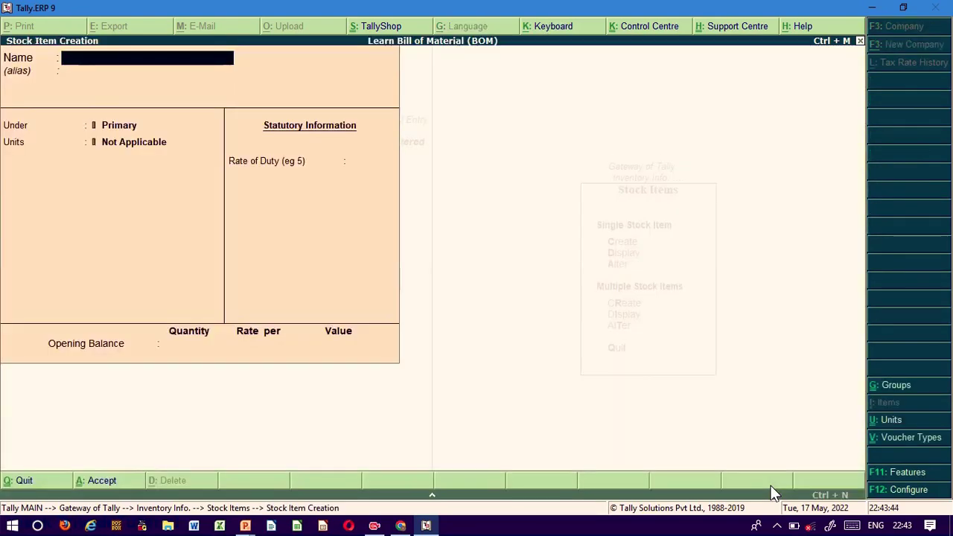
text(Computer)
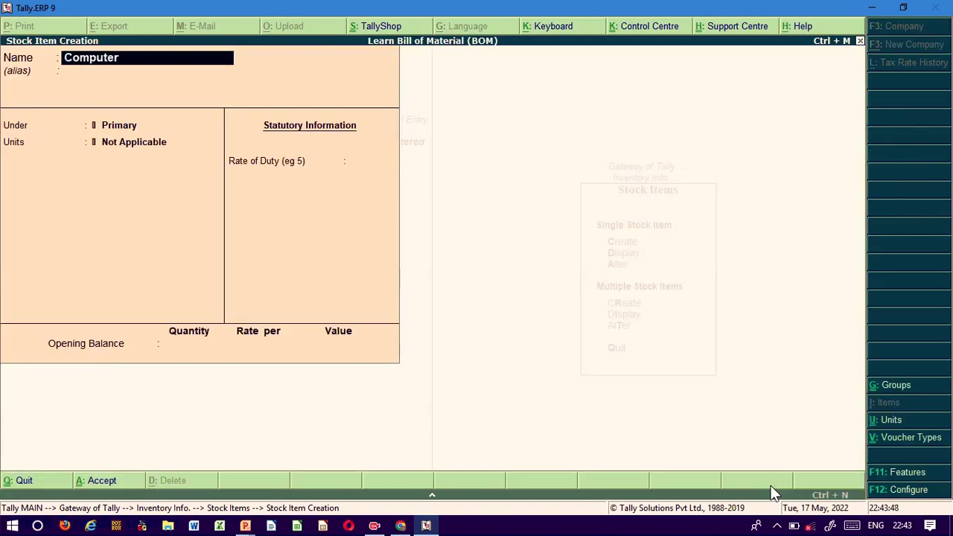
text( Assemble)
key(Return)
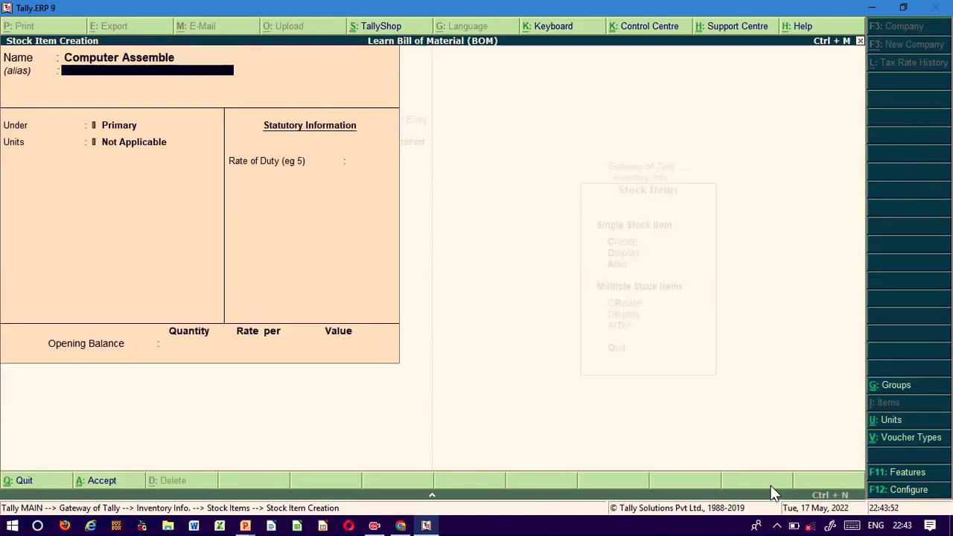
key(Return)
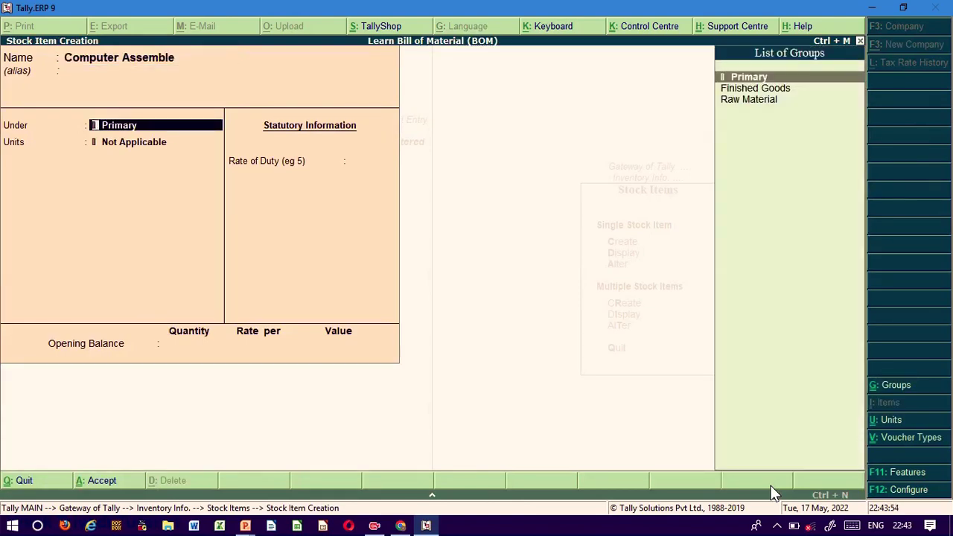
key(Down)
key(Return)
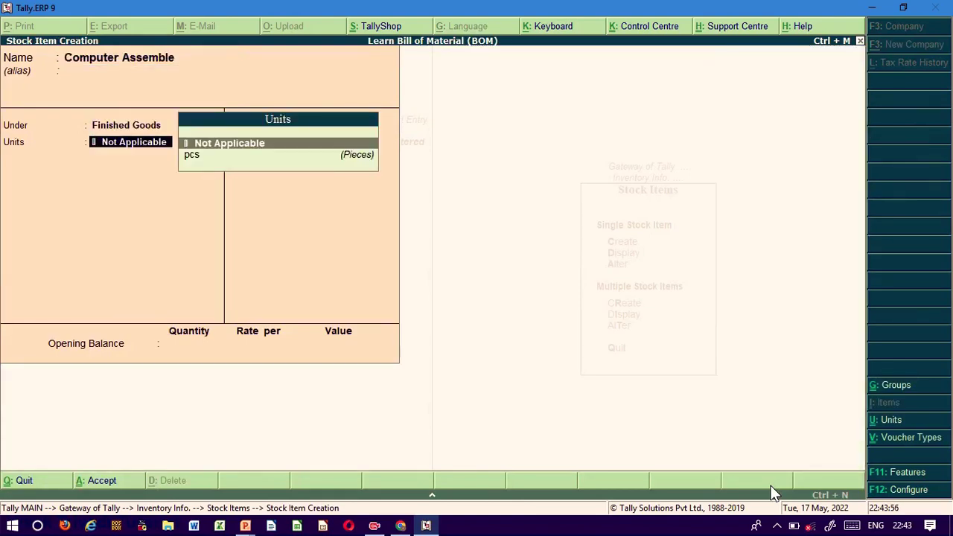
key(Down)
key(Return)
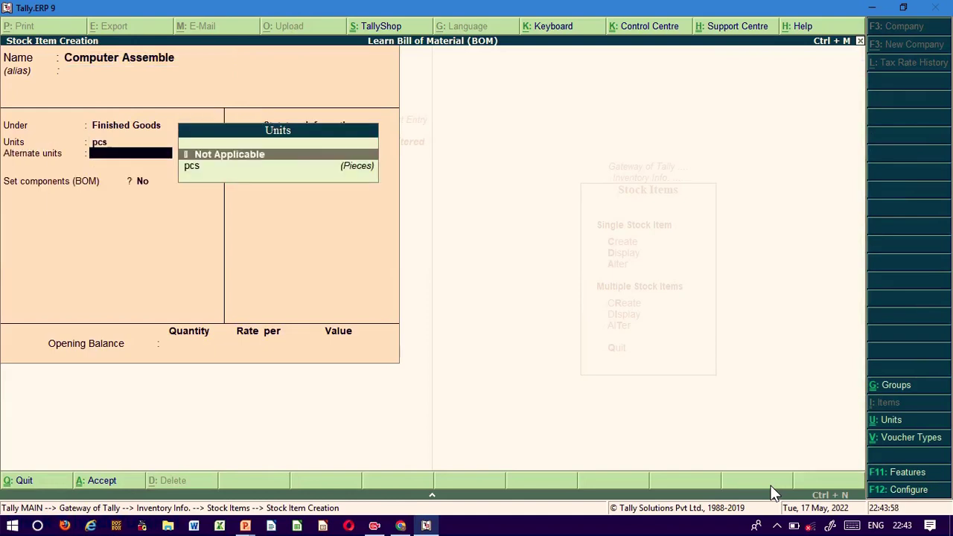
key(Return)
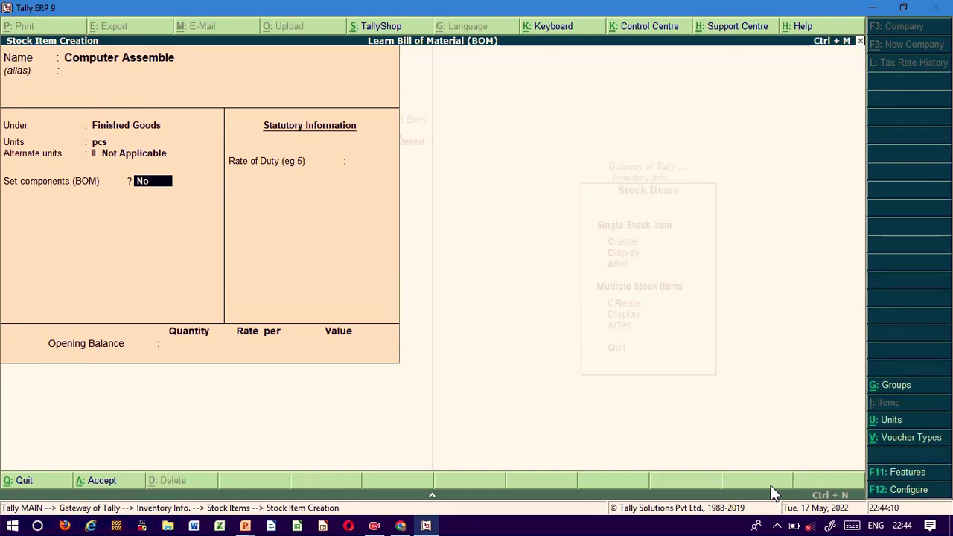
- Check in the stock item configuration whether component list details (Bill of Materials) are enabled
key(F12)
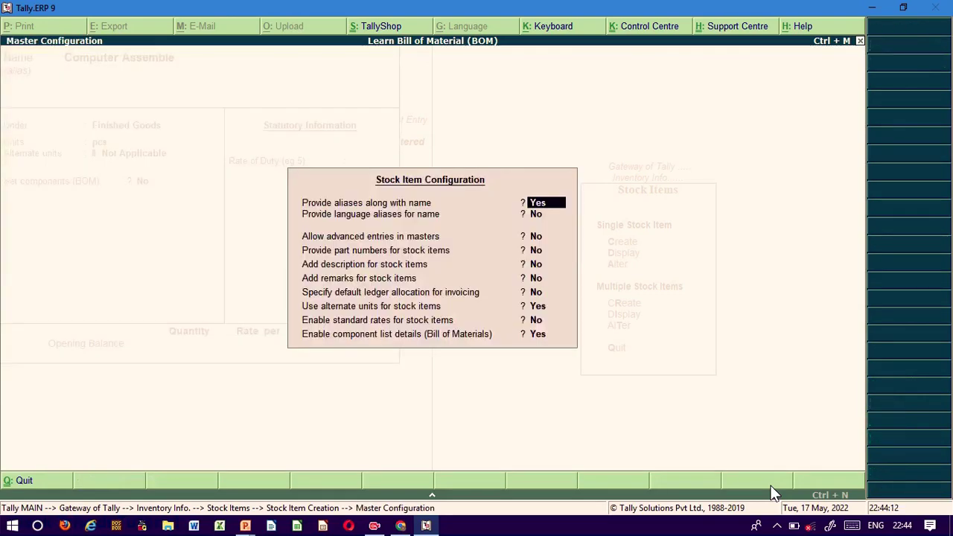
key(Return)
key(Return)
key(Return)
key(Return)
key(Return)
key(Return)
key(Return)
key(Return)
key(Return)
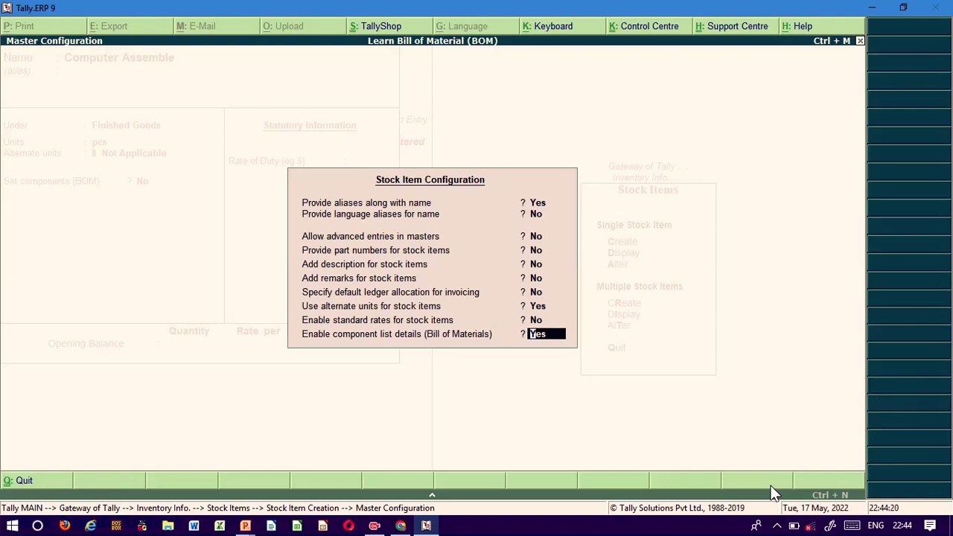
key(Return)
- Enable BOM components for the item and name the BOM Computer Assemble, with 1 pcs as unit of manufacture
key(y)
key(Return)
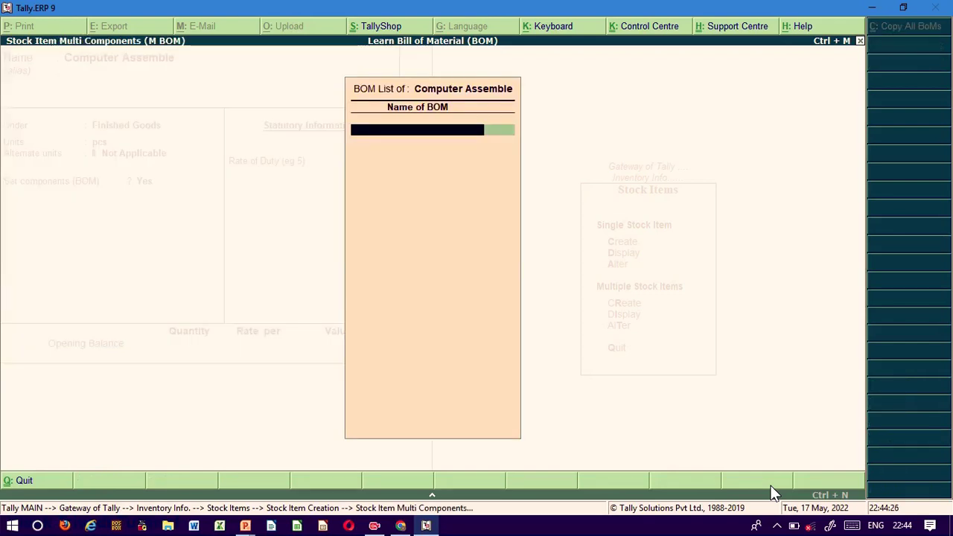
text(Computer Asse)
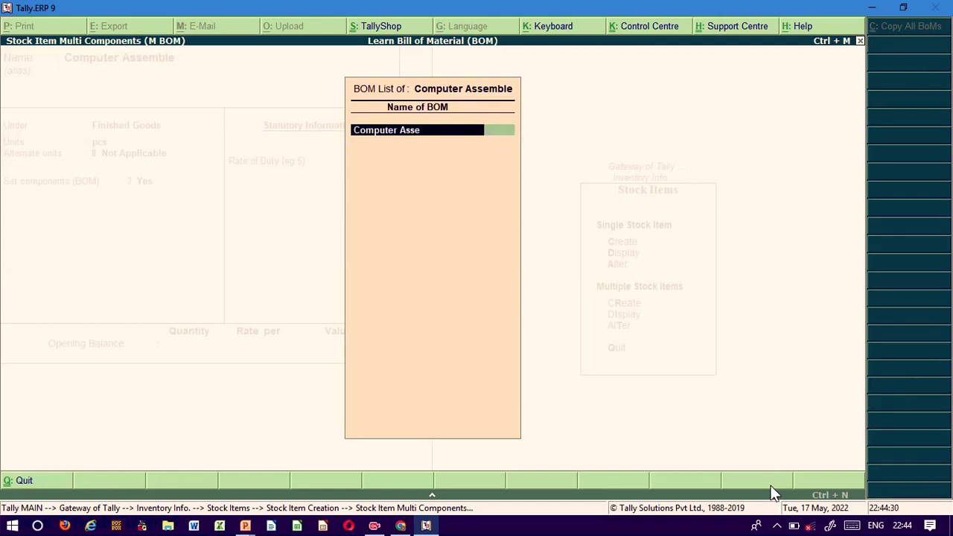
text(mble)
key(Return)
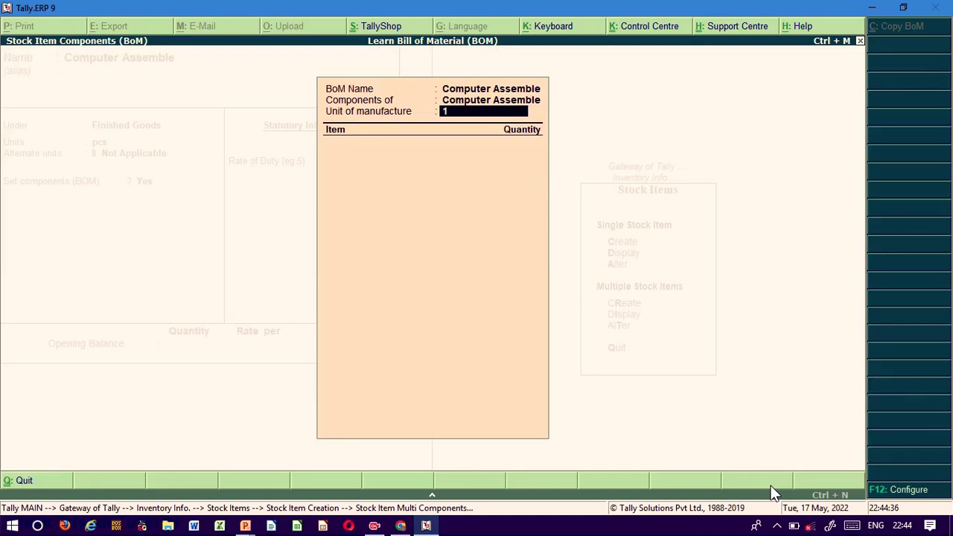
key(Return)
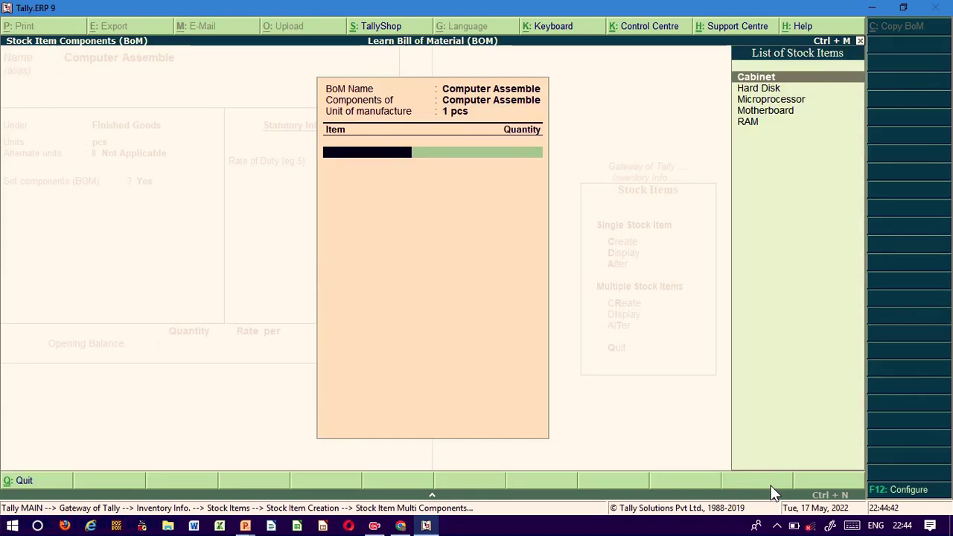
- Add Cabinet and Hard Disk to the Computer Assemble BOM with a quantity of 1 pcs each
key(Return)
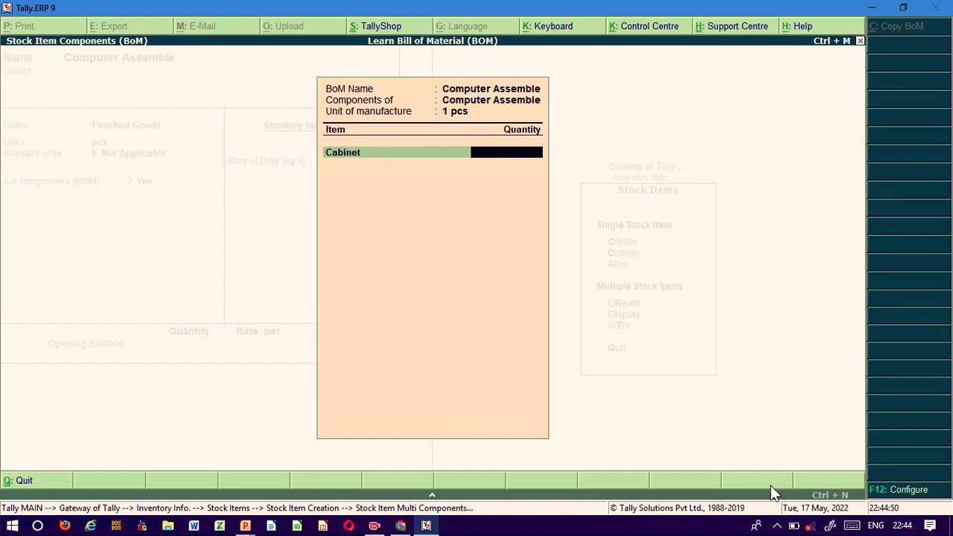
key(Return)
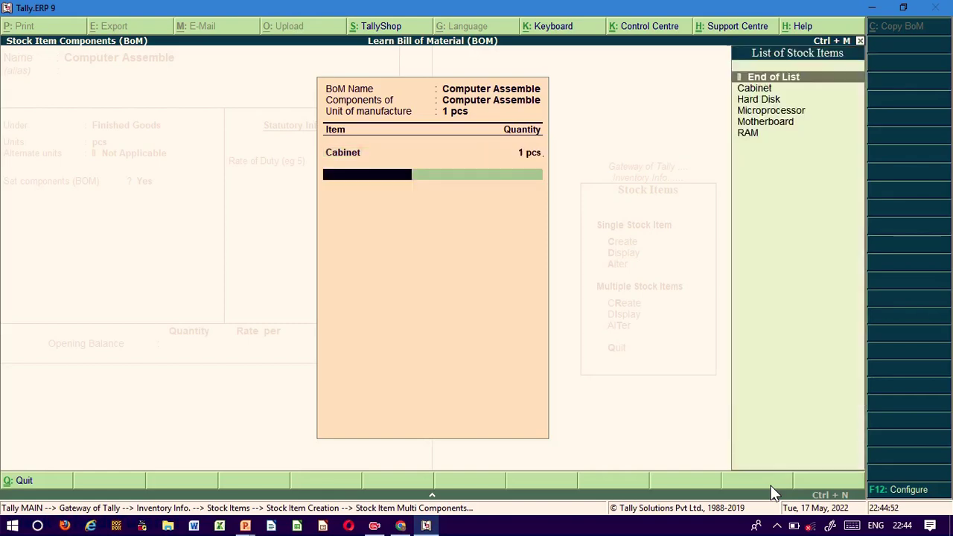
key(Down)
key(Down)
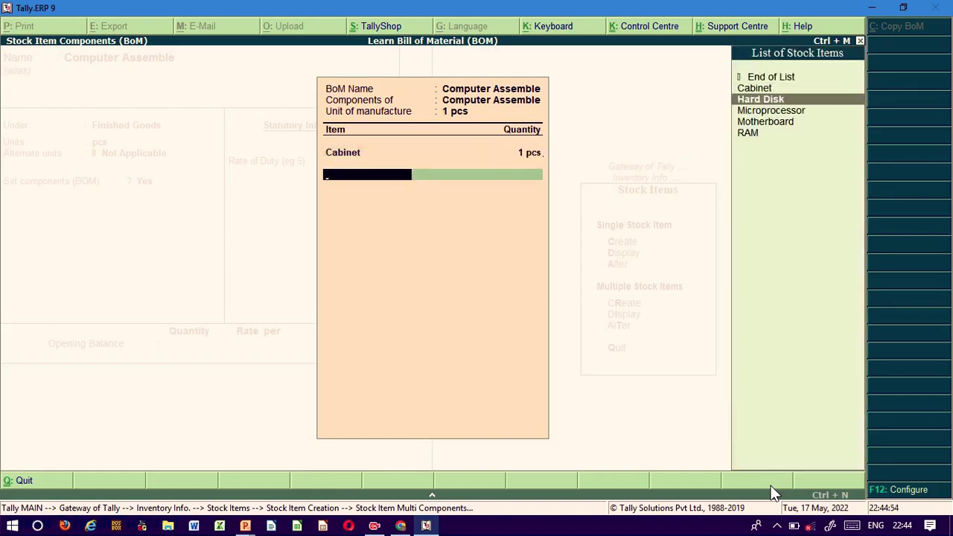
key(Return)
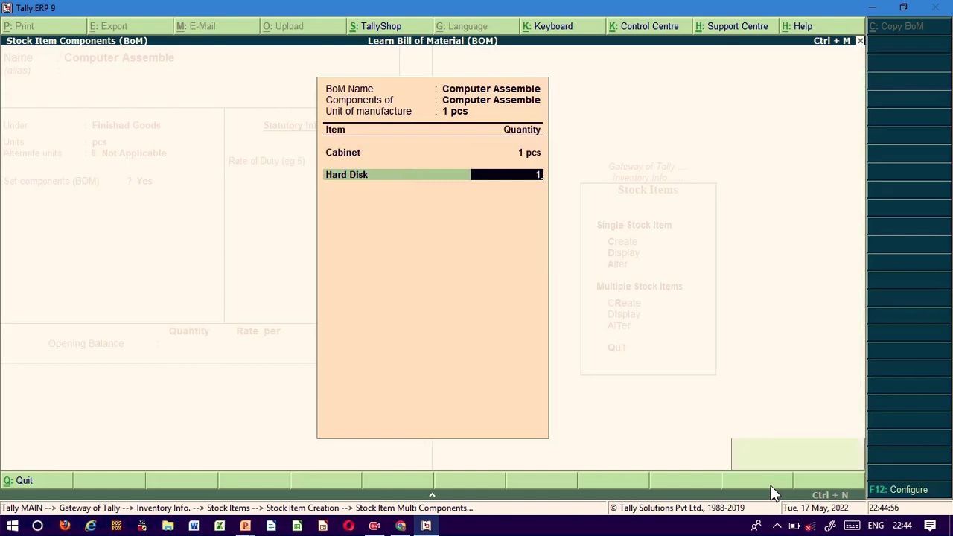
key(Return)
- Add Microprocessor and Motherboard to the Computer Assemble BOM with a quantity of 1 pcs each
key(Down)
key(Down)
key(Down)
key(Return)
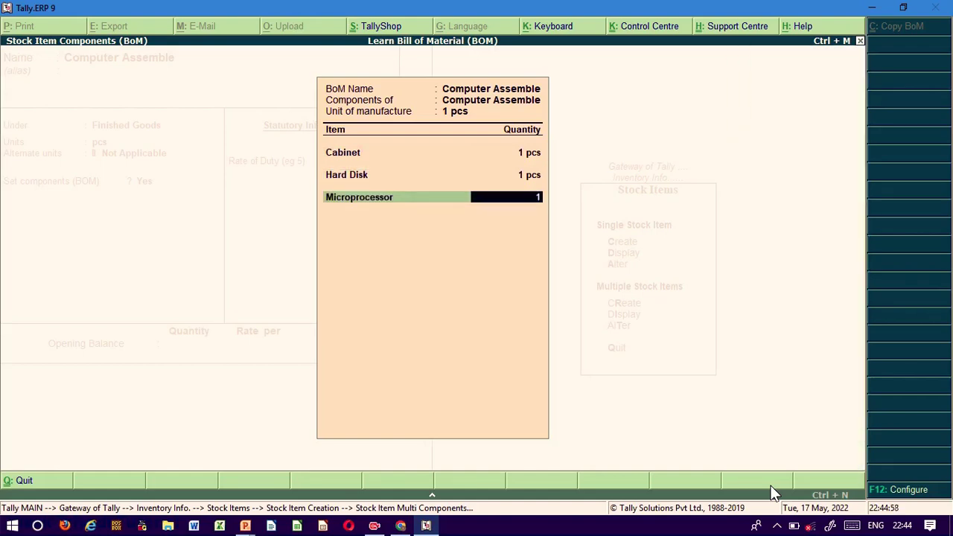
key(Return)
key(Down)
key(Down)
key(Down)
key(Down)
key(Return)
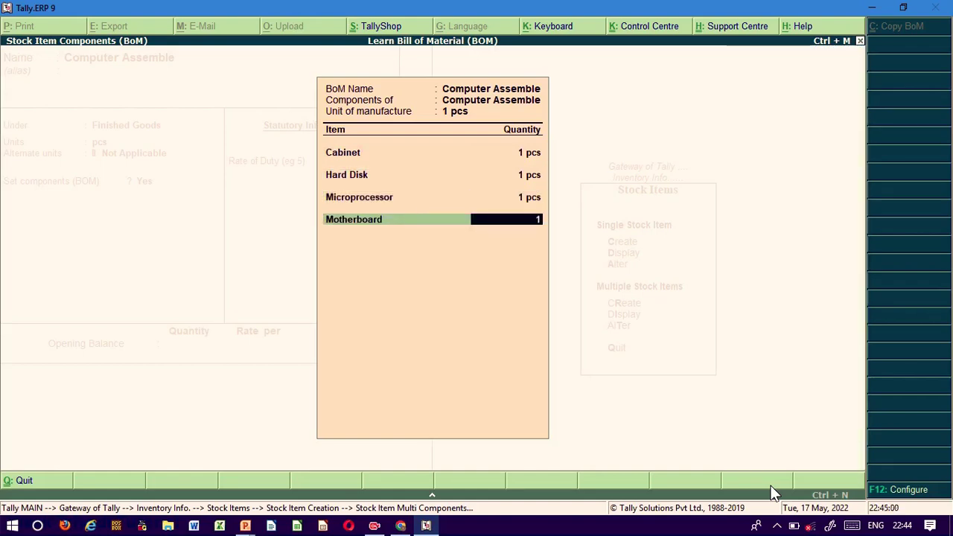
key(Return)
- Add RAM to the Computer Assemble BOM with a quantity of 2 pcs
key(Down)
key(Down)
key(Down)
key(Down)
key(Down)
key(Return)
text(2)
key(Return)
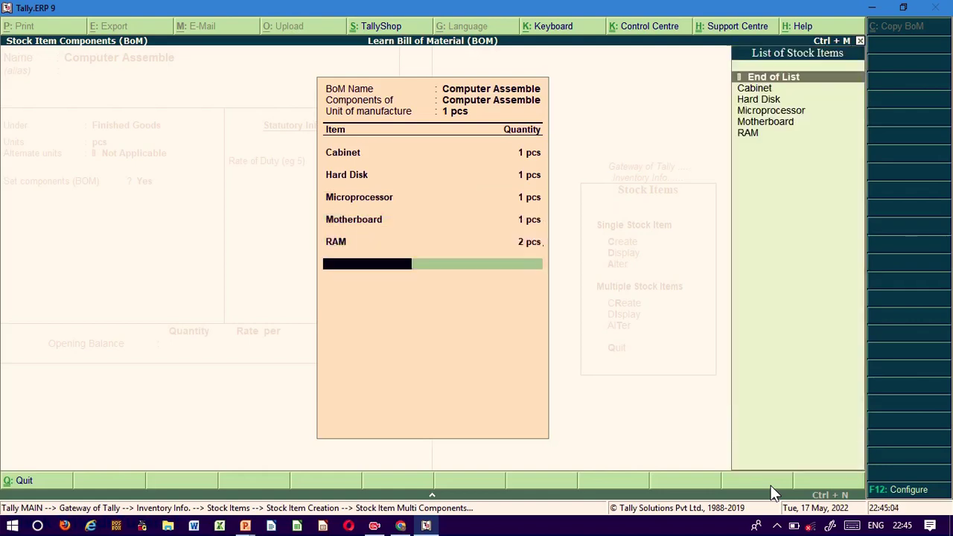
- End the component list, save the Computer Assemble stock item and return to the Gateway of Tally
key(Return)
key(Return)
key(Return)
key(Return)
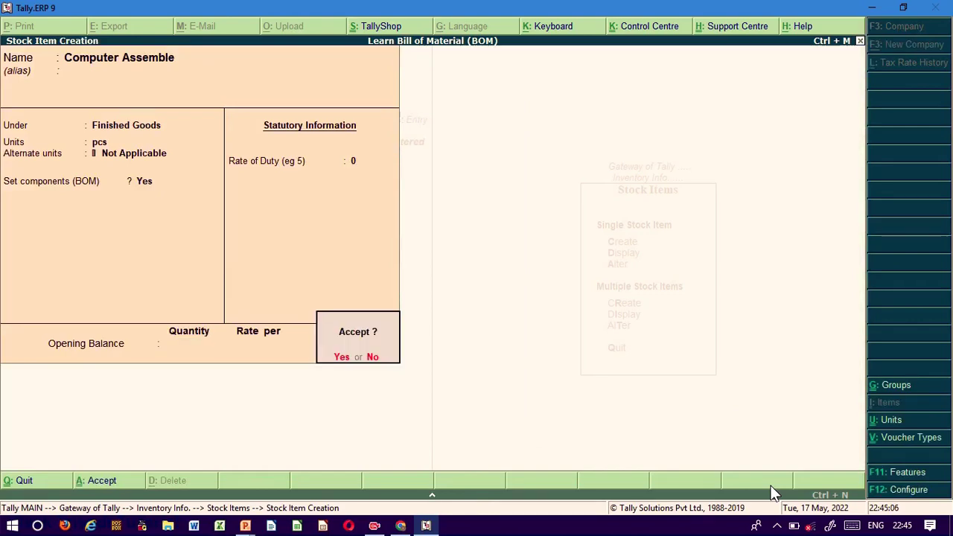
key(y)
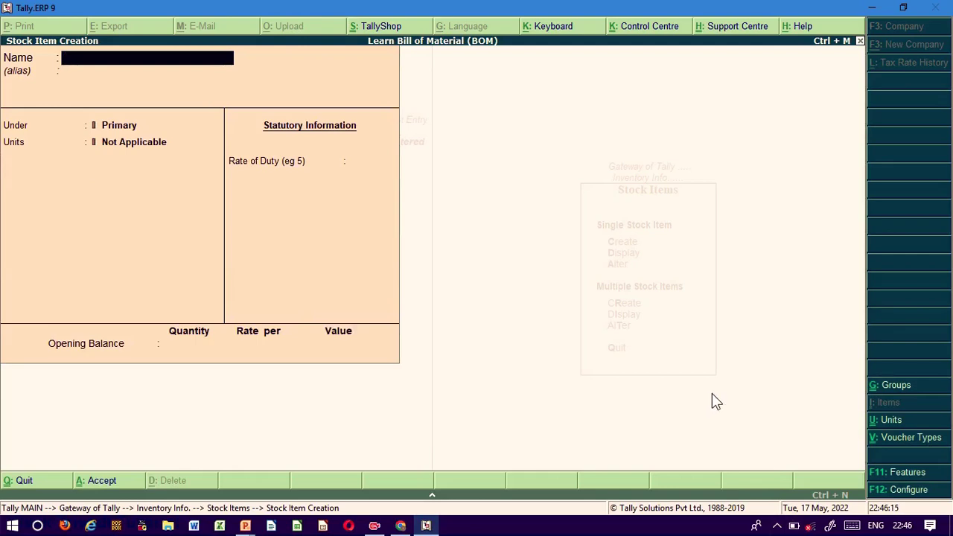
key(Escape)
key(y)
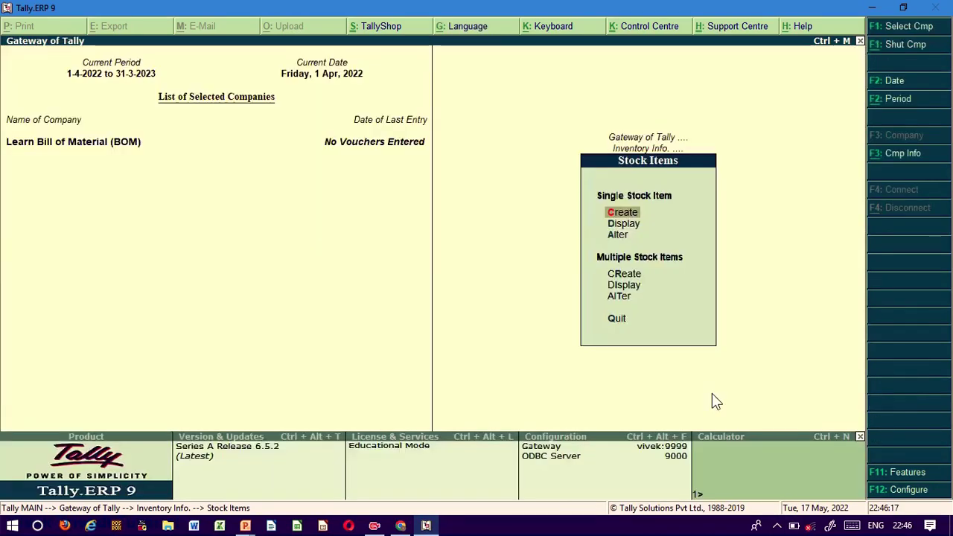
key(Escape)
key(Escape)
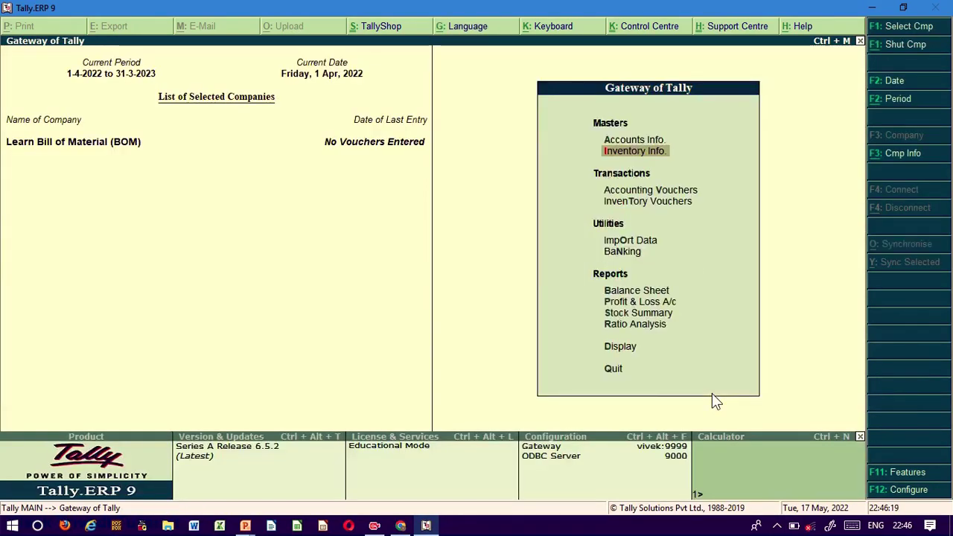
- Create the ledger Hardware Company under Sundry Creditors
key(Return)
key(Down)
key(Return)
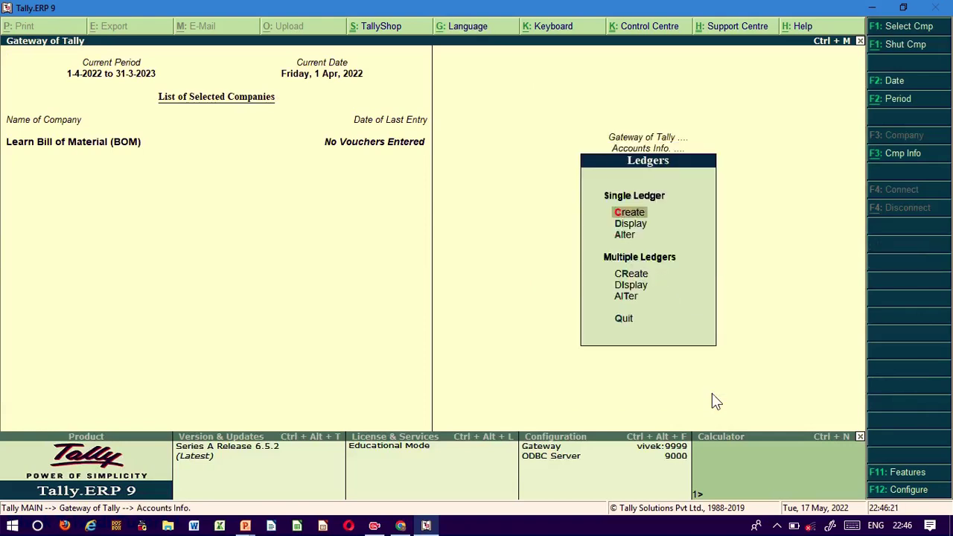
key(Return)
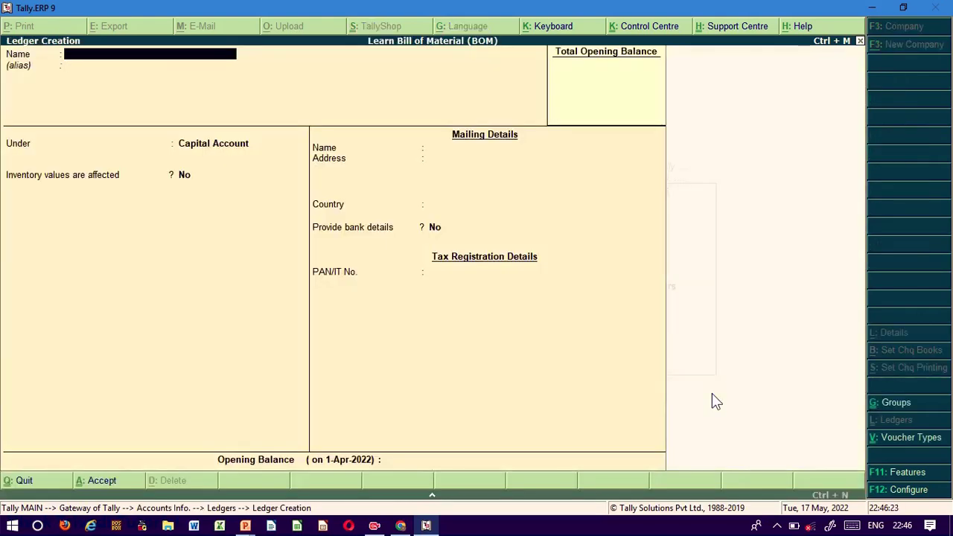
text(Hardware company)
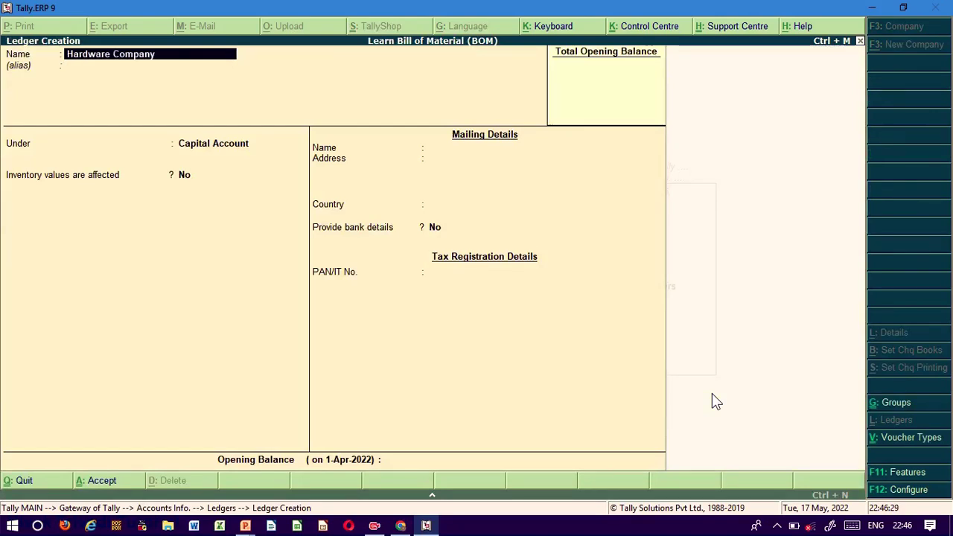
key(Return)
text(su)
key(Down)
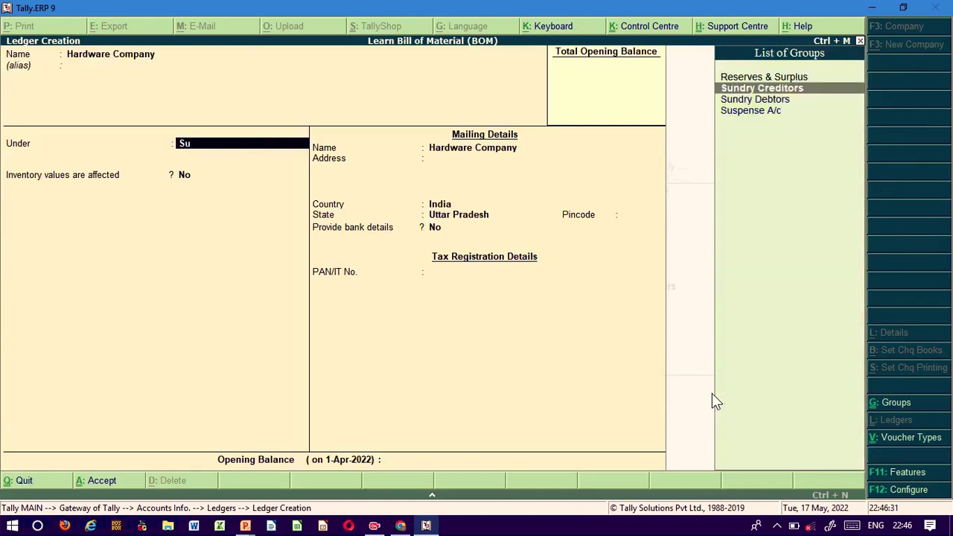
key(Return)
key(ctrl+a)
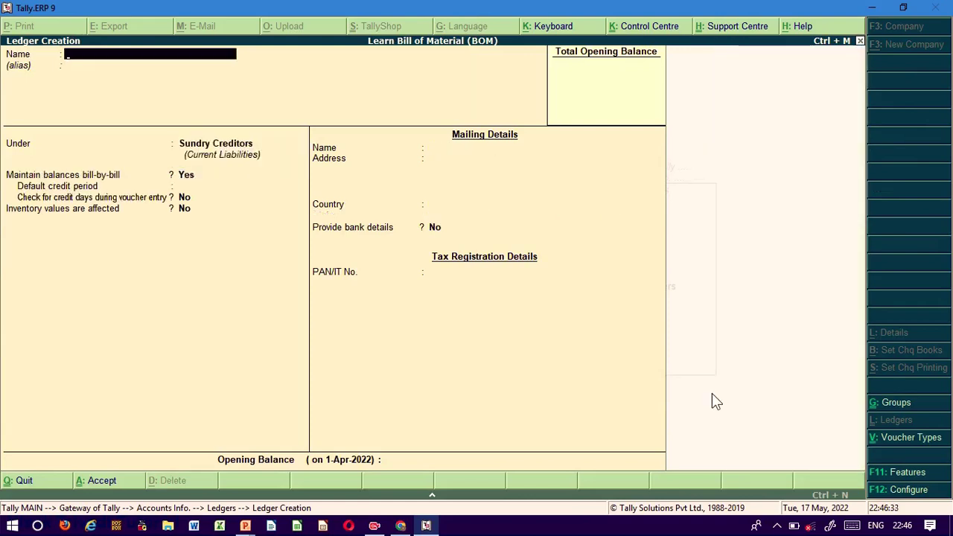
- Create the ledger Purchase A/c under Purchase Accounts and return to the Gateway of Tally
text(Purchase a/c)
key(Return)
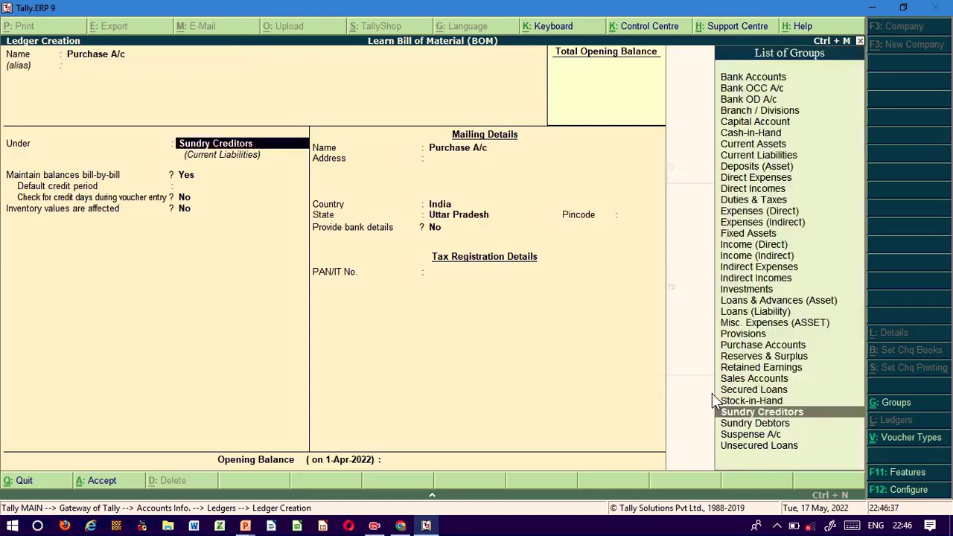
text(Pu)
key(Return)
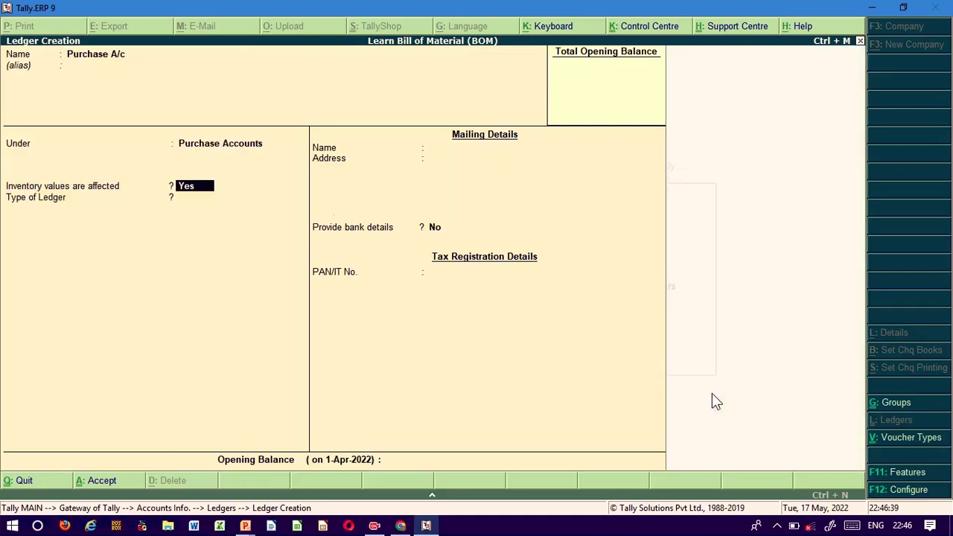
key(Escape)
key(Escape)
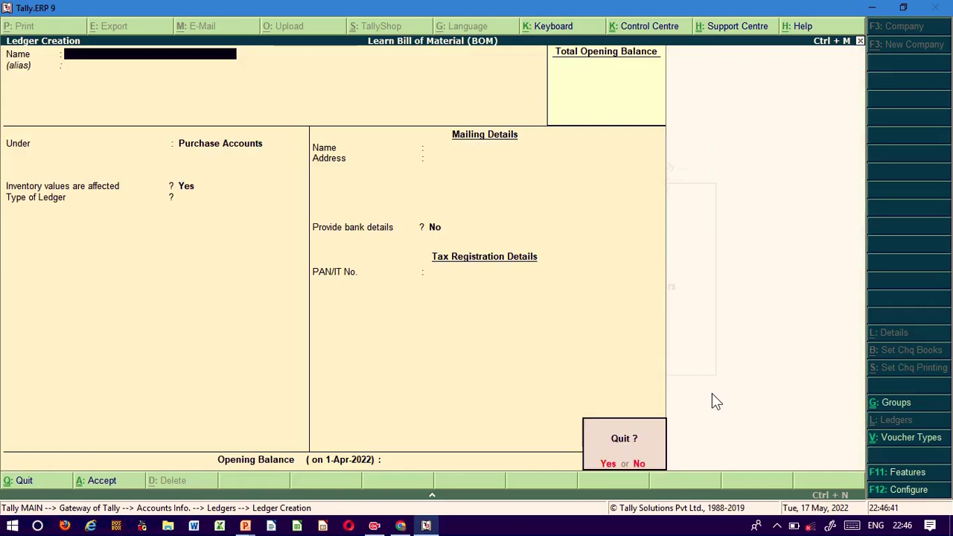
key(Return)
key(Escape)
key(Escape)
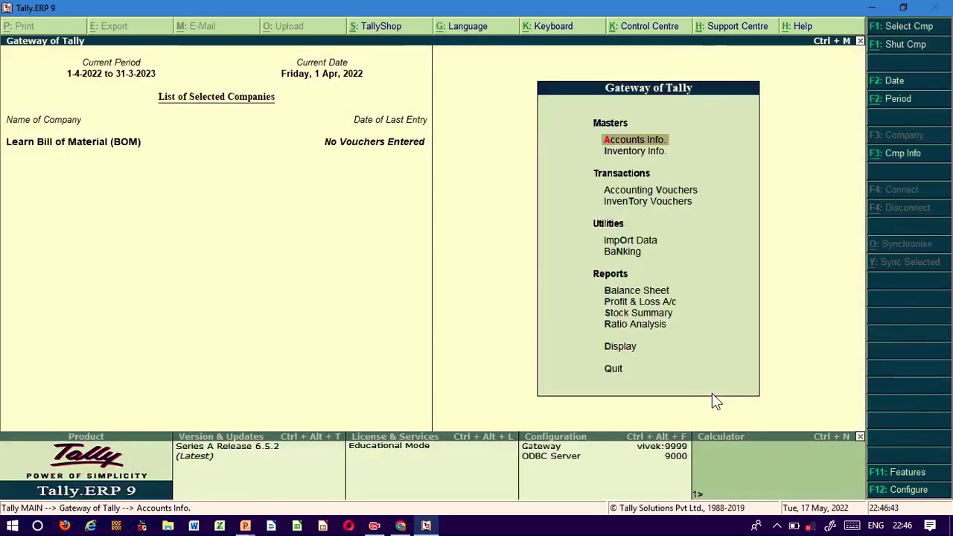
- Start a purchase voucher with supplier invoice number 1001
key(Down)
key(Down)
key(Return)
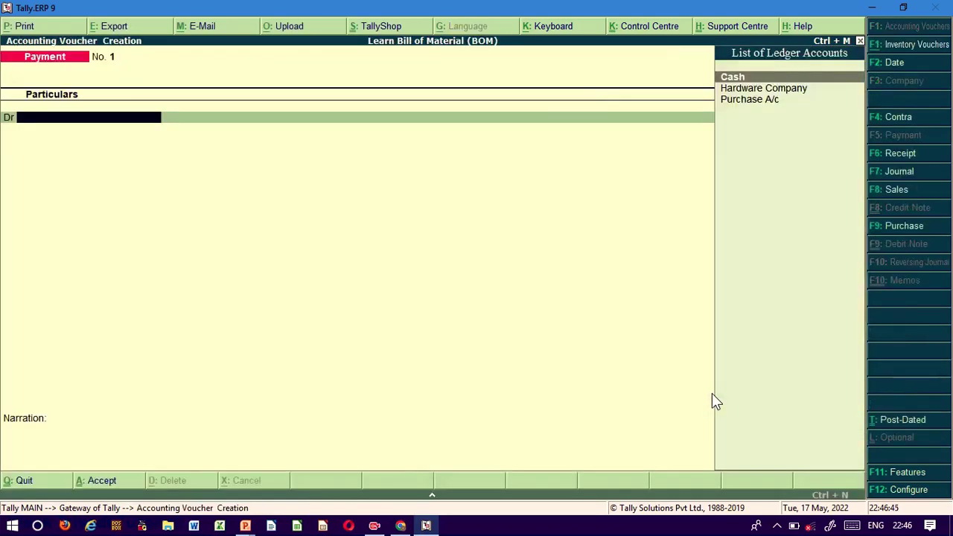
key(F9)
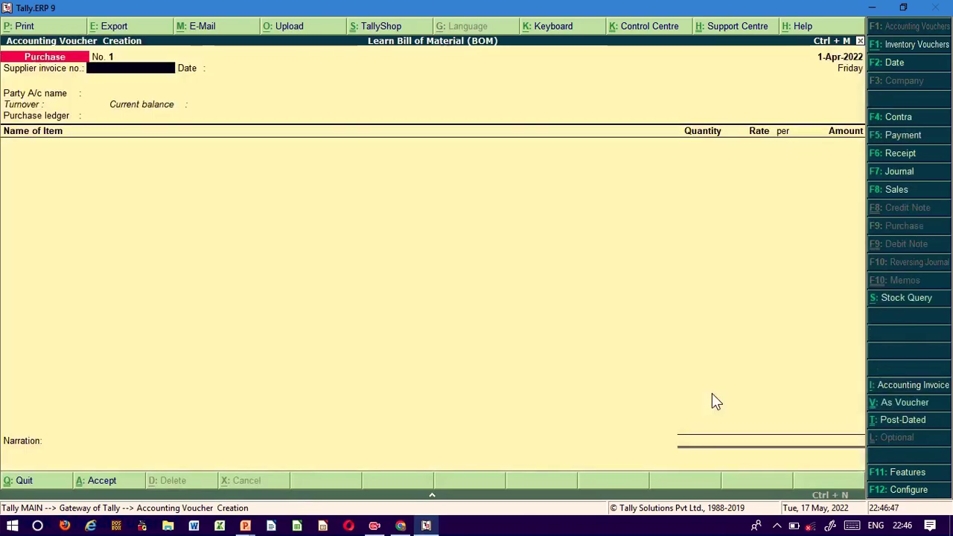
text(1001)
key(Return)
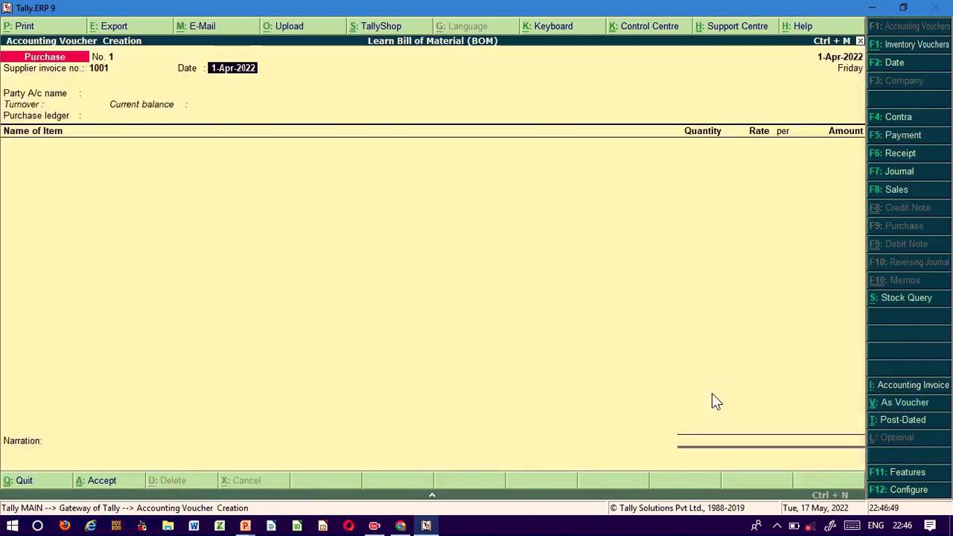
- Keep the date 1-Apr-2022 and assign Hardware Company as the party and Purchase A/c as the purchase ledger
key(Return)
key(Down)
key(Return)
key(Return)
key(Return)
key(Return)
key(Return)
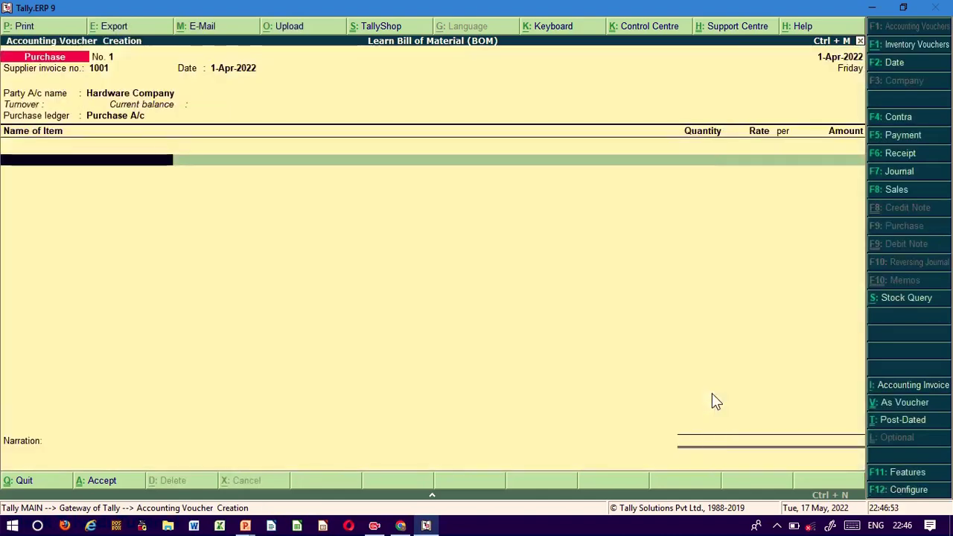
- Add Cabinet to the purchase voucher with a quantity of 50 pcs at a rate of 800
key(Down)
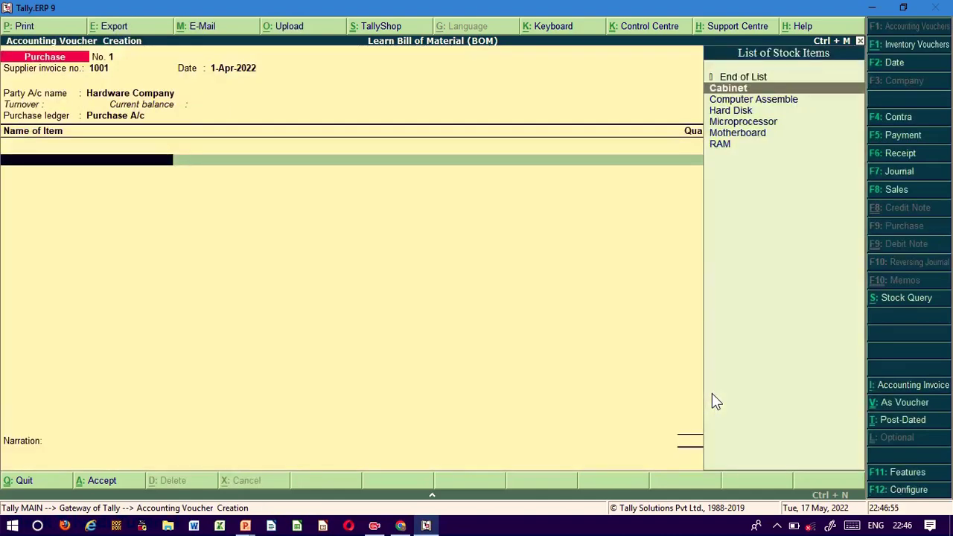
key(Return)
text(50)
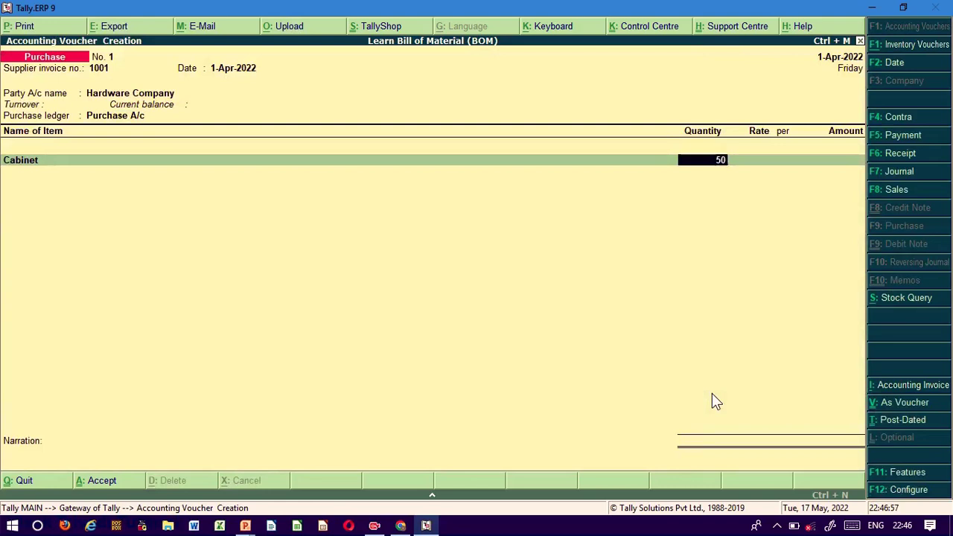
key(Return)
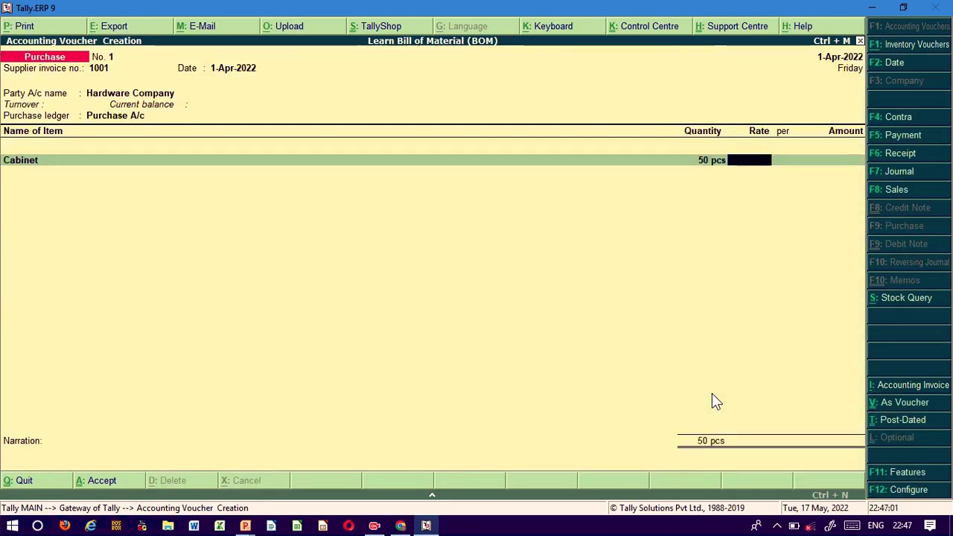
text(800)
key(Return)
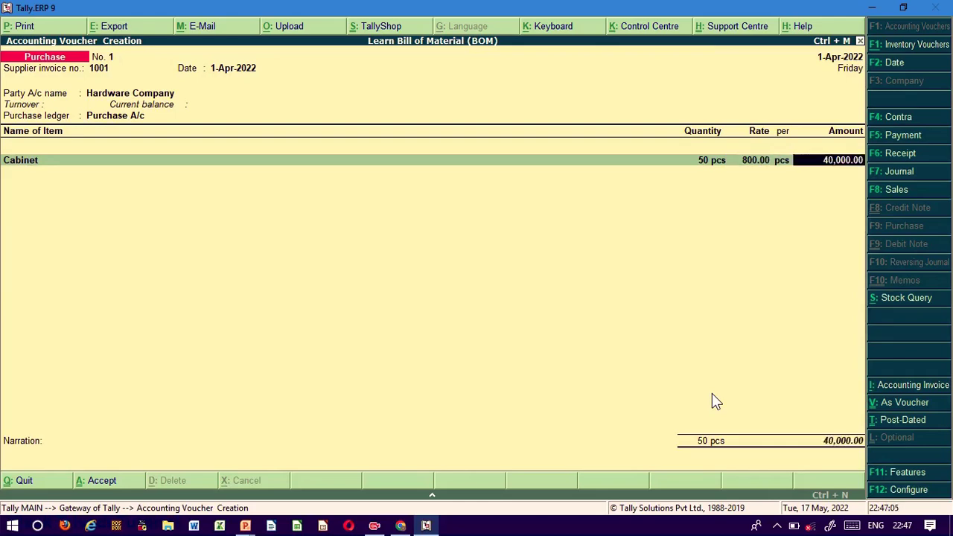
key(Return)
key(Return)
- Add Hard Disk to the purchase voucher with a quantity of 50 pcs at a rate of 1,200
key(Down)
key(Down)
key(Down)
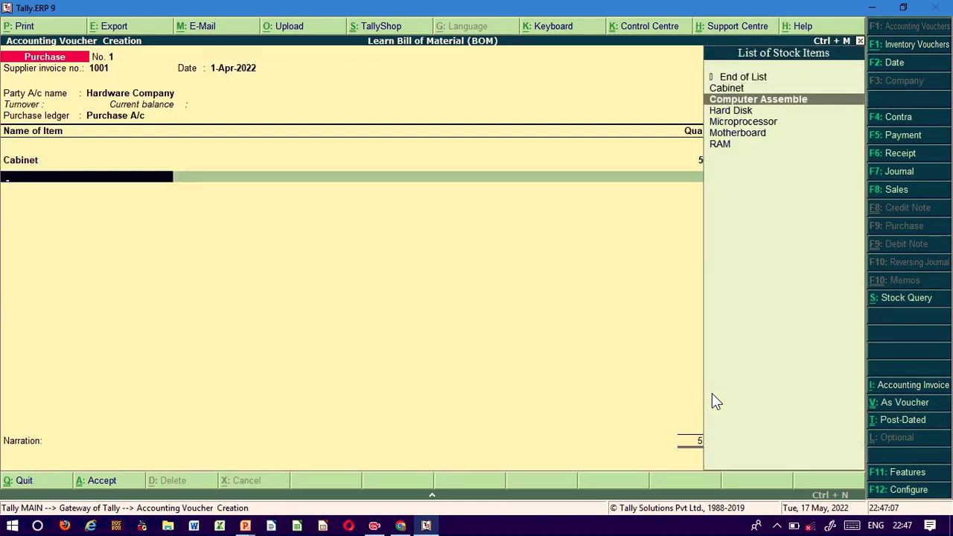
key(Return)
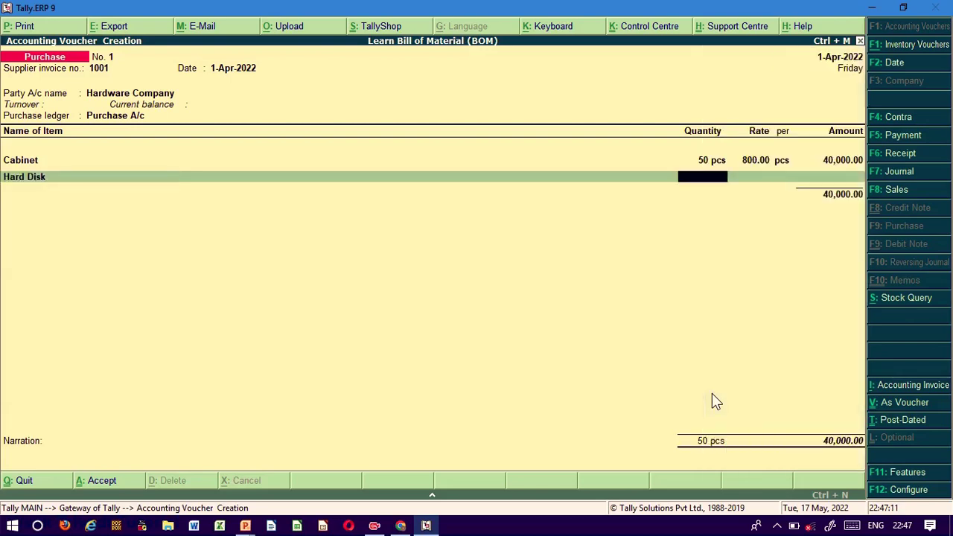
text(50)
key(Return)
text(1200)
key(Return)
key(Return)
key(Return)
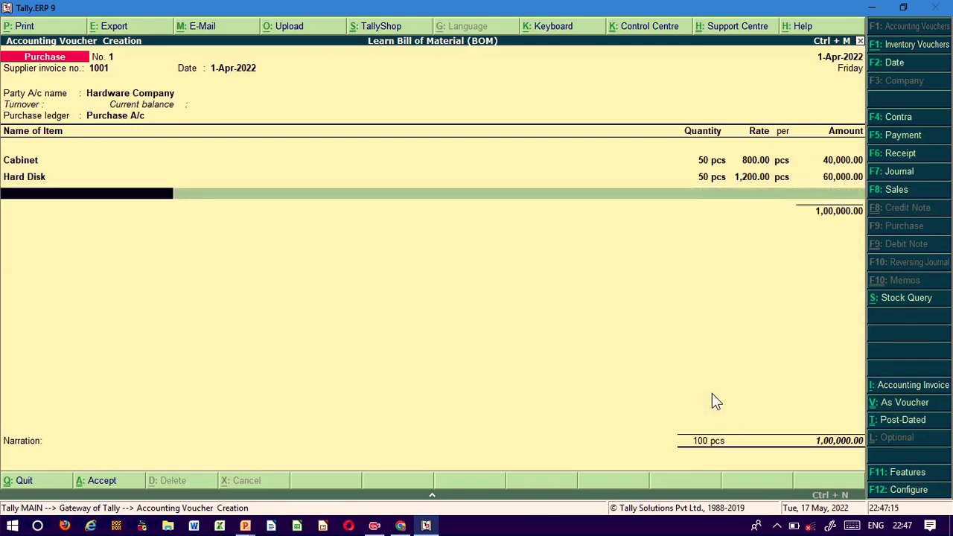
- Add Microprocessor to the purchase voucher with a quantity of 50 pcs at a rate of 3,000
key(Down)
key(Down)
key(Down)
key(Down)
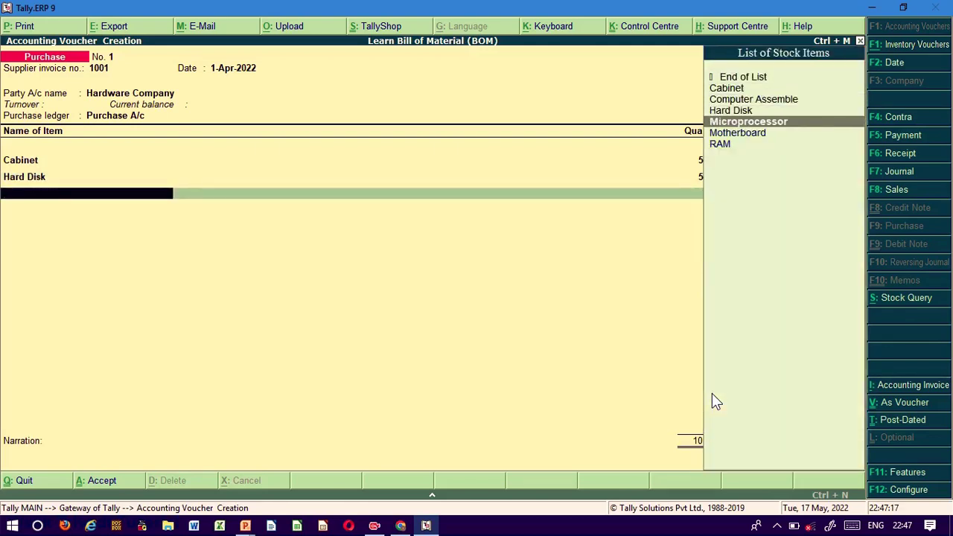
key(Return)
text(50)
key(Return)
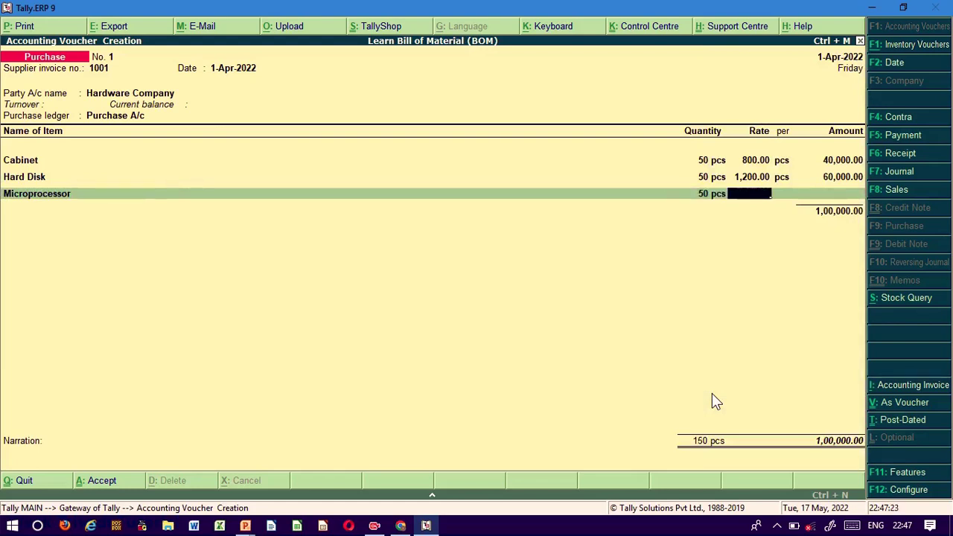
text(3000)
key(Return)
key(Return)
- Add Motherboard to the purchase voucher with a quantity of 50 pcs at a rate of 2,500
key(Down)
key(Down)
key(Down)
key(Return)
text(50)
key(Return)
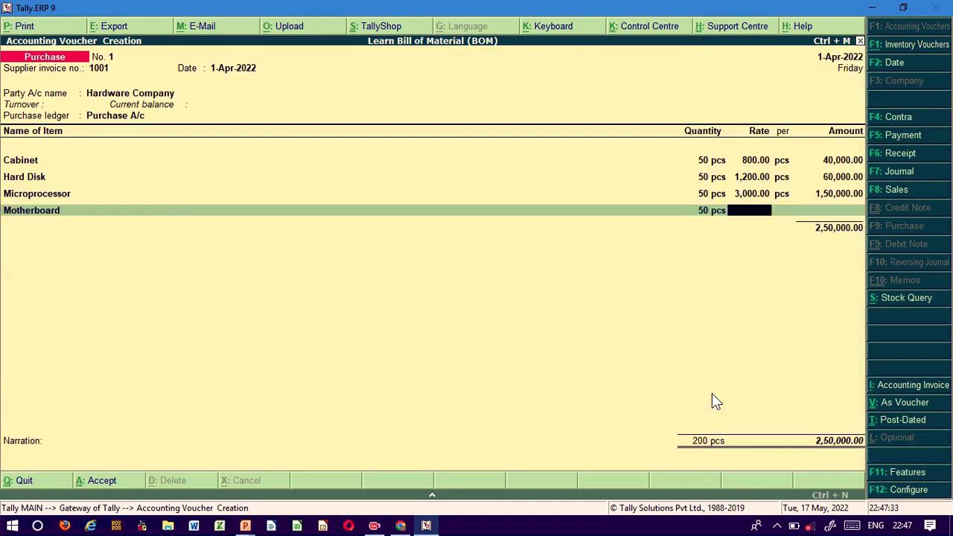
text(2500)
key(Return)
key(Return)
key(Return)
- Add RAM to the purchase voucher with a quantity of 100 pcs at a rate of 1,000
key(Down)
key(Down)
key(Down)
key(Down)
key(Return)
text(100)
key(Return)
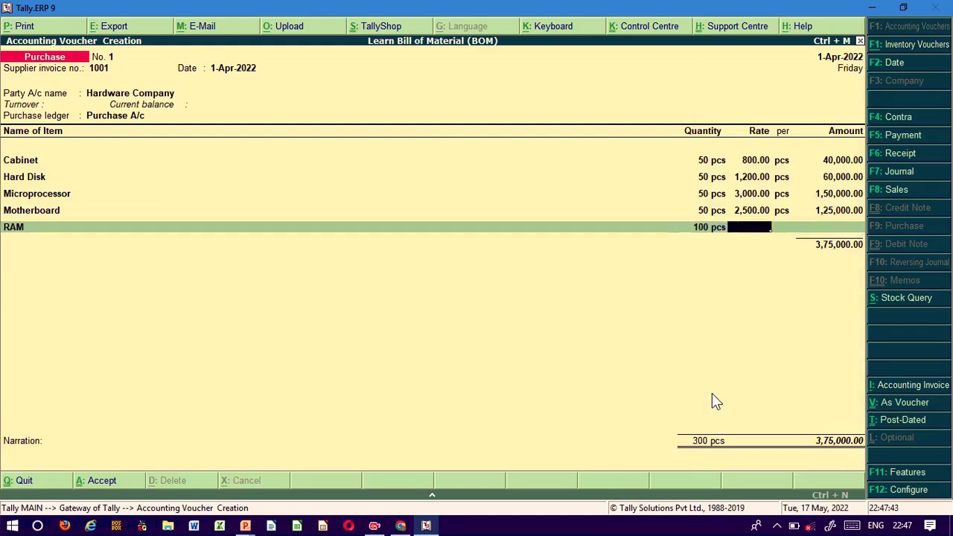
text(1000)
key(Return)
key(Return)
key(Return)
- Accept the bill-wise details as New Ref 1001, save the purchase voucher and return to the Gateway of Tally
key(Return)
key(Return)
key(Return)
key(Return)
key(Return)
key(Return)
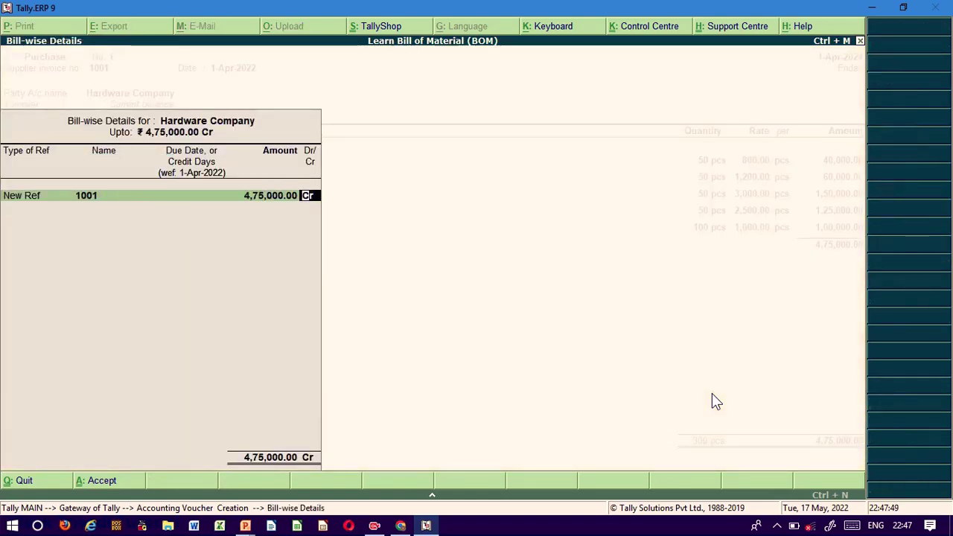
key(Return)
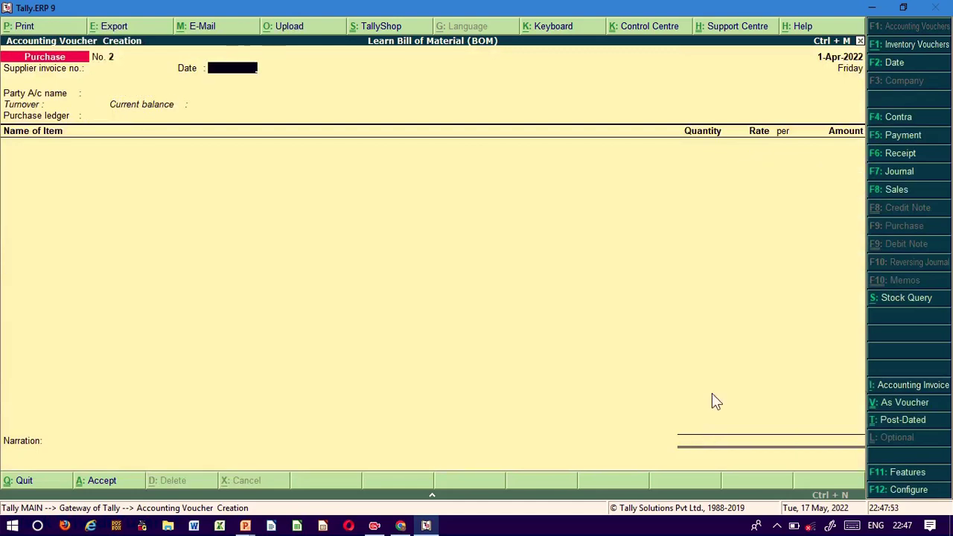
key(Escape)
key(Return)
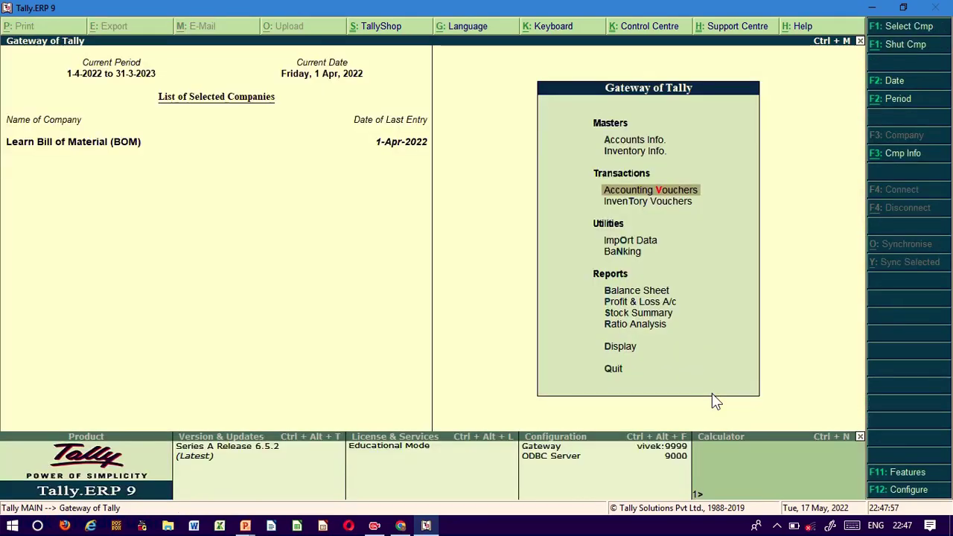
- Open the Voucher Types masters under Accounts Info
key(Up)
key(Up)
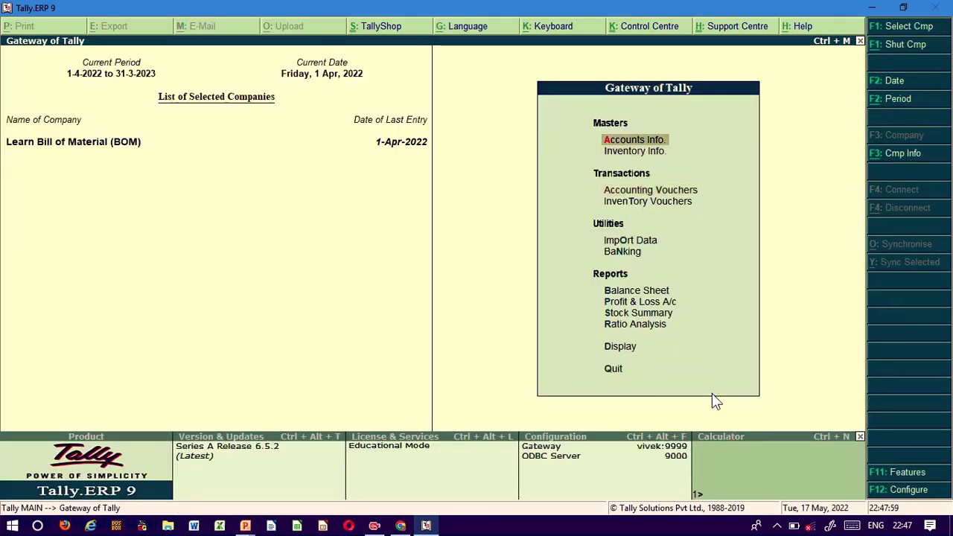
key(Return)
key(Down)
key(Down)
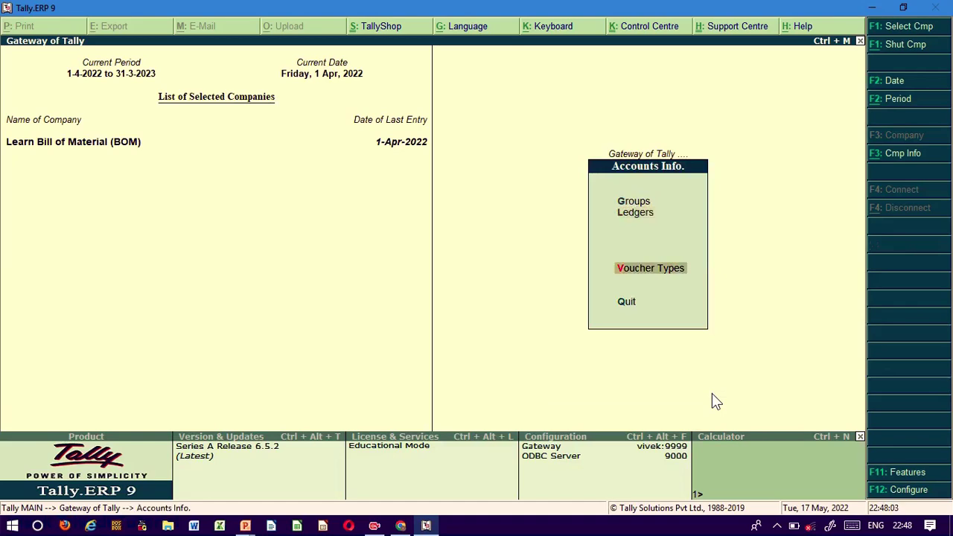
key(Escape)
key(Return)
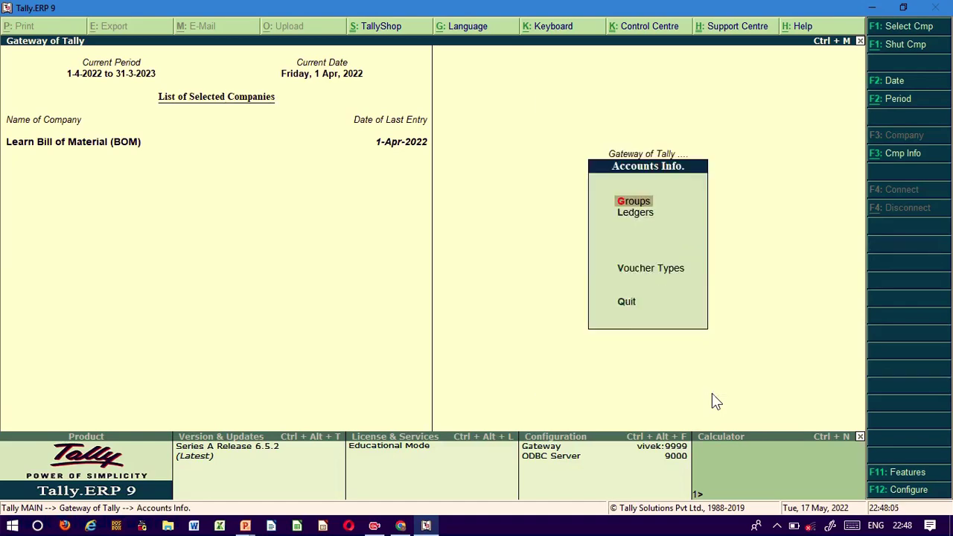
key(Down)
key(Down)
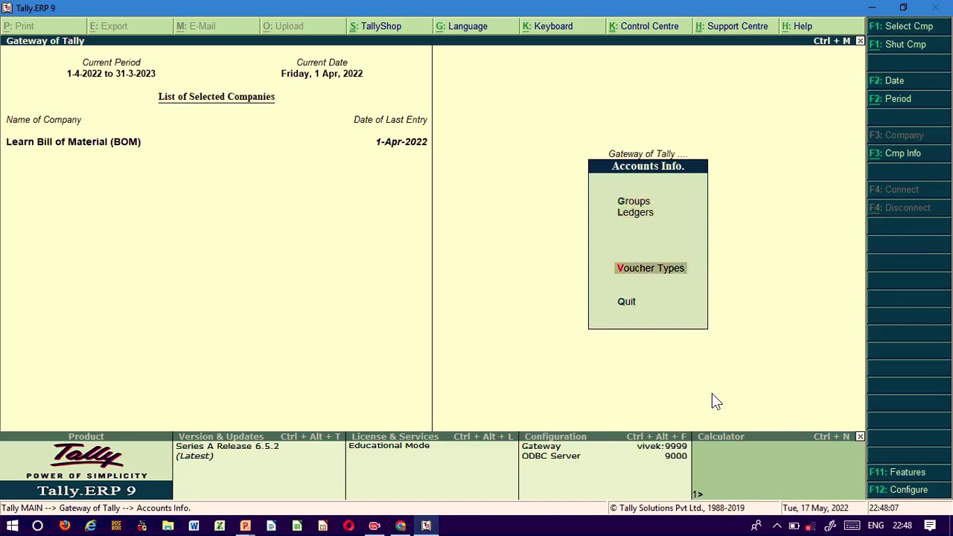
key(Return)
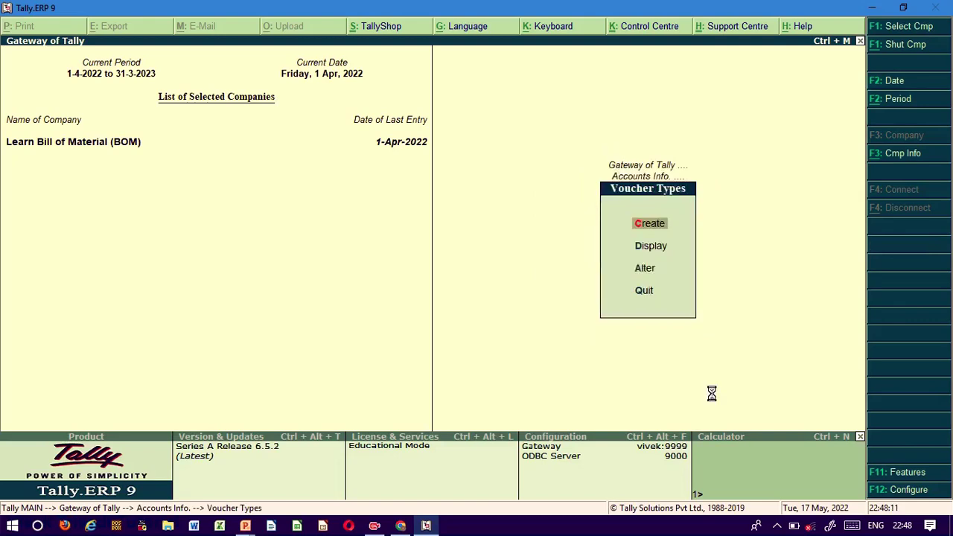
- Start a new voucher type named Computer Manufacturing without an alias
key(Return)
text(Man)
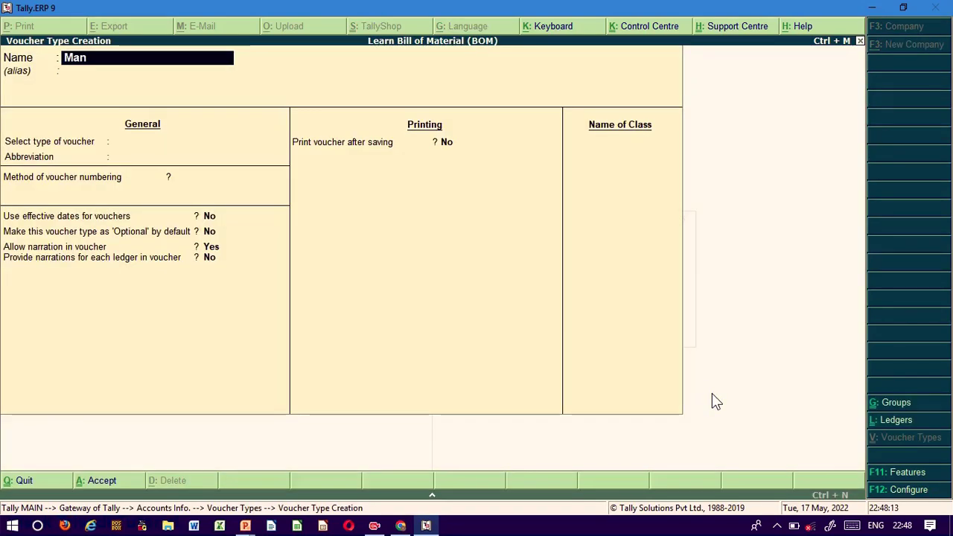
key(BackSpace)
key(BackSpace)
key(BackSpace)
text(Computer)
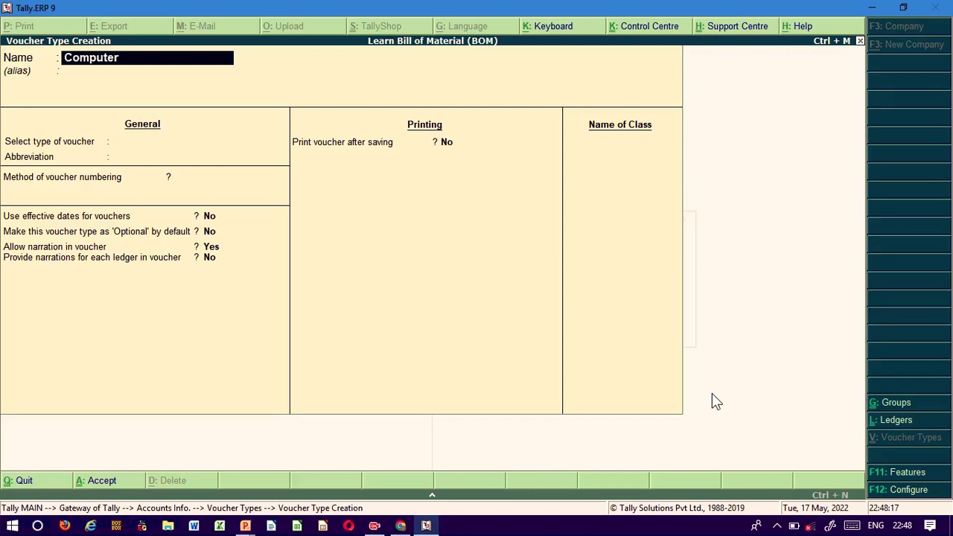
text( Manufacturing)
key(Return)
key(Return)
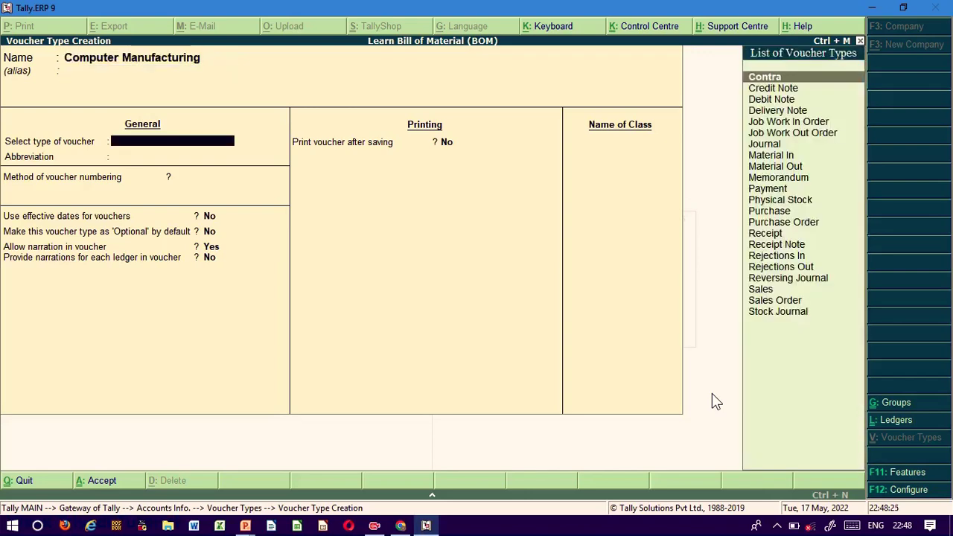
- Set the voucher type to Stock Journal, keeping the abbreviation Stk Jrnl, automatic numbering and the other default options
text(st)
key(Return)
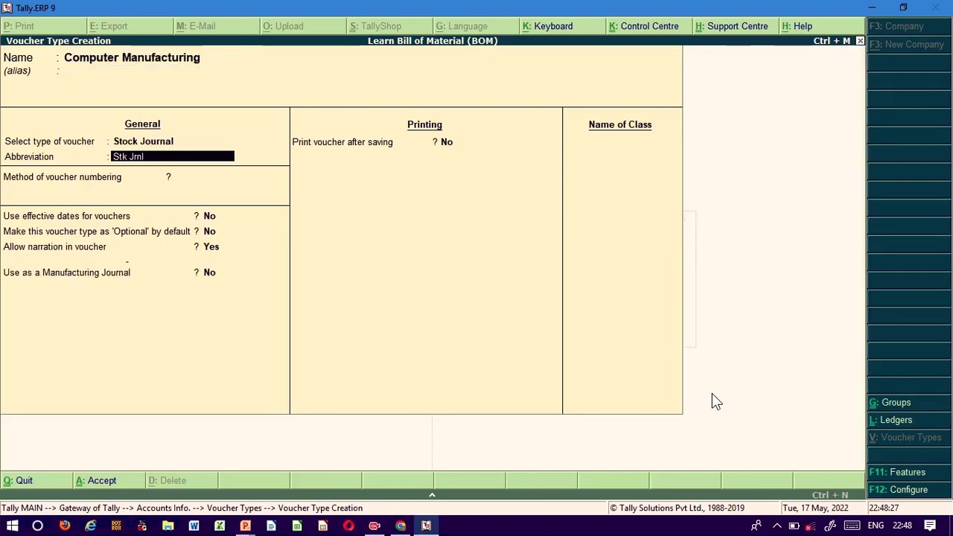
key(Return)
key(Return)
key(Return)
key(Return)
key(Return)
key(Return)
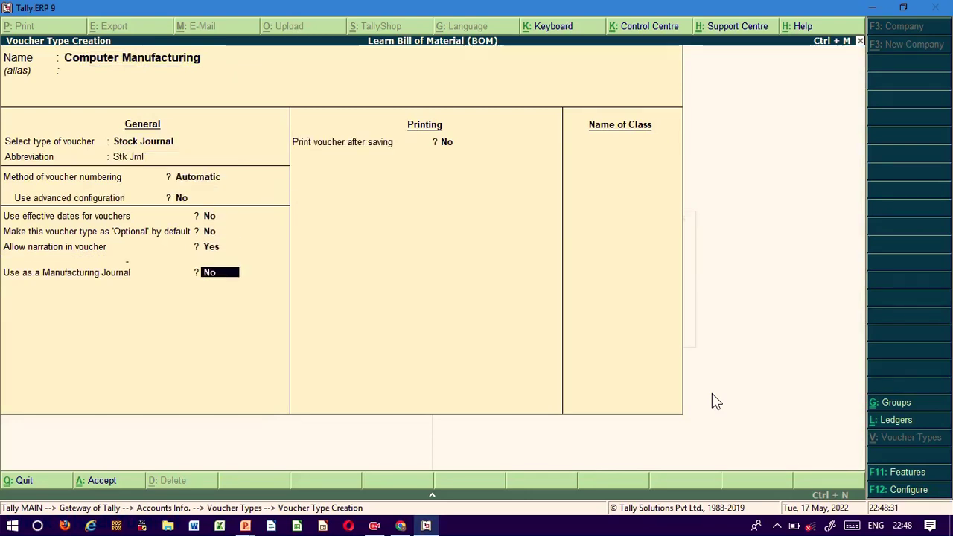
- Enable use as a Manufacturing Journal and save the Computer Manufacturing voucher type
text(y)
key(Return)
key(Return)
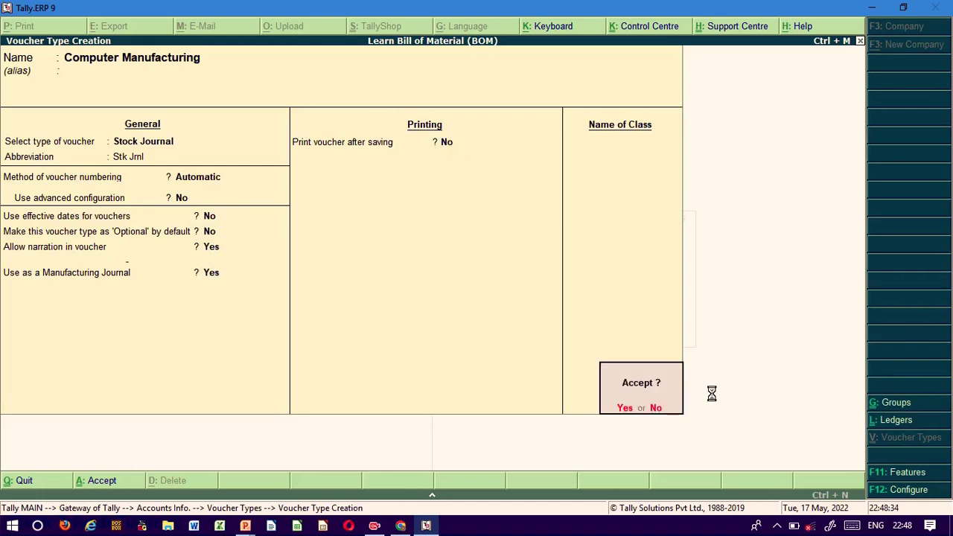
key(Return)
key(Escape)
key(Return)
key(Escape)
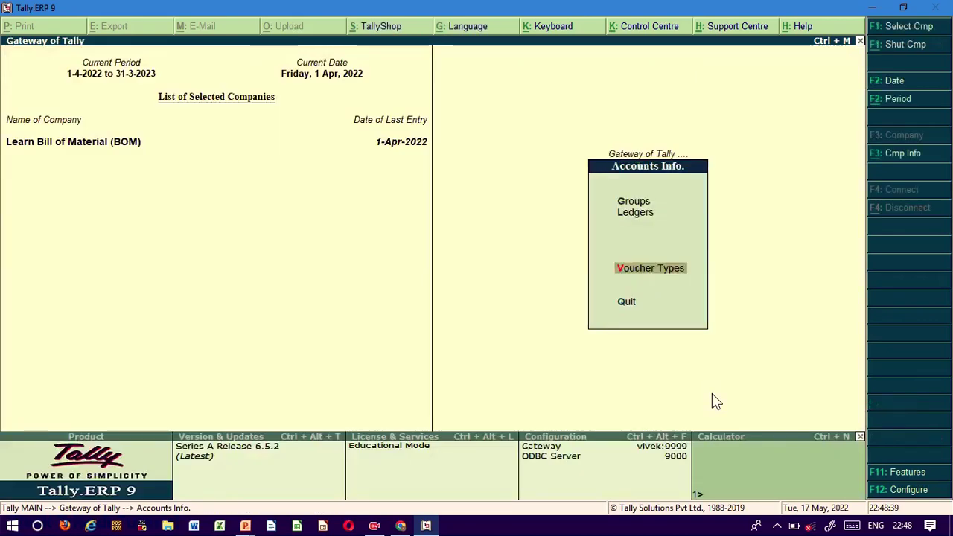
- Open inventory voucher entry and switch the voucher type to Computer Manufacturing
key(Escape)
key(Down)
key(Down)
key(Down)
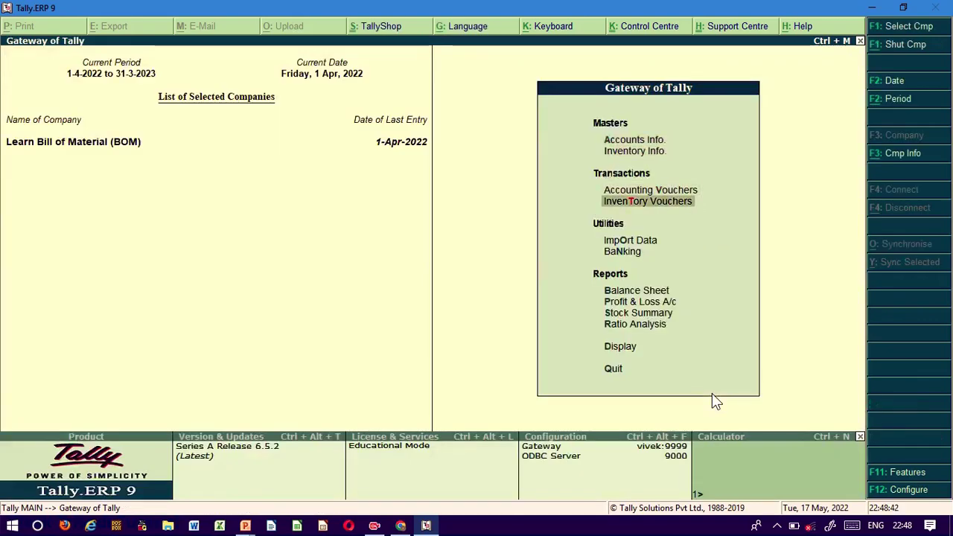
key(Return)
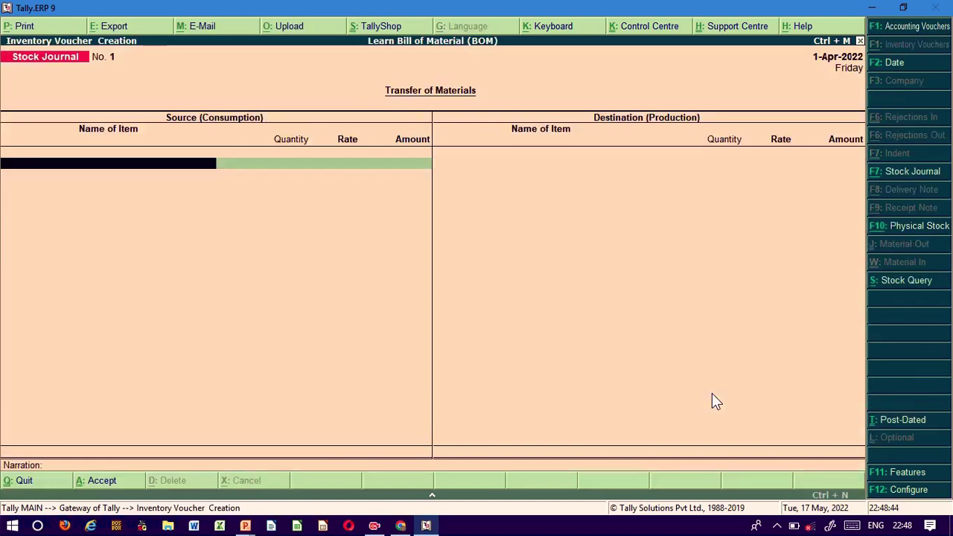
click(877, 180)
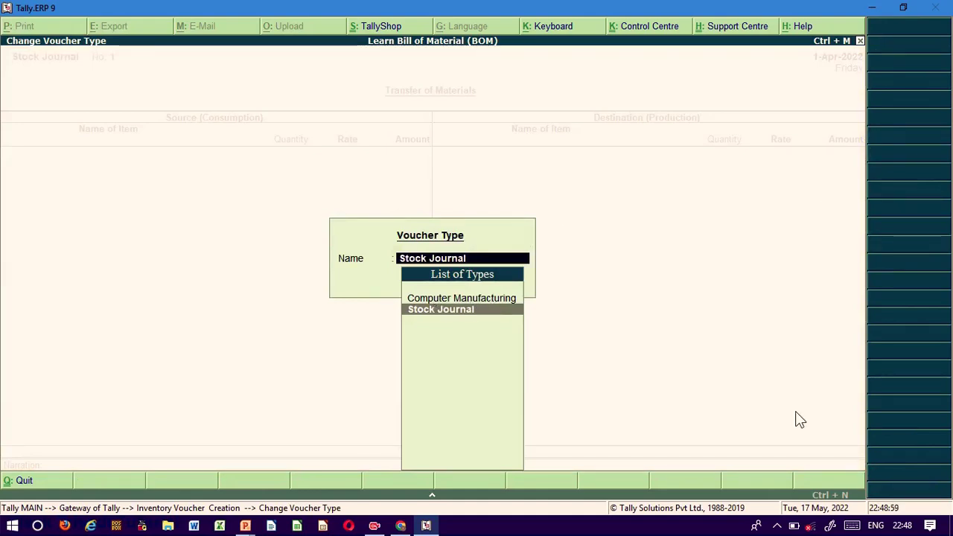
key(Up)
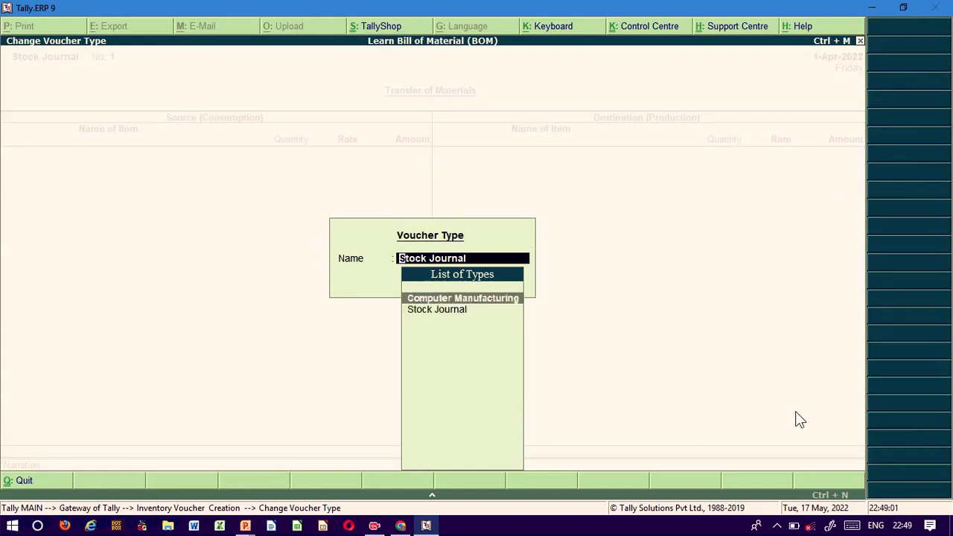
key(Return)
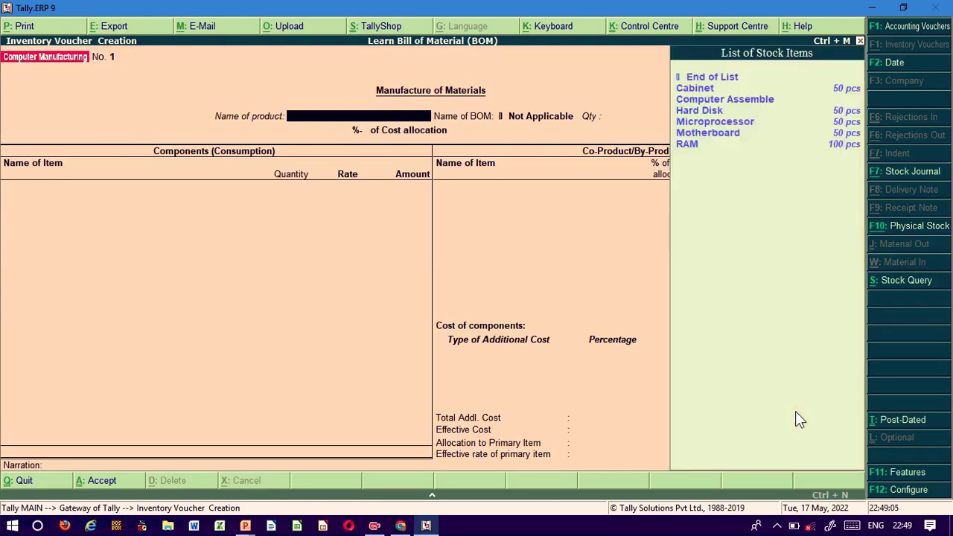
- Choose Computer Assemble as the product to manufacture, using the Computer Assemble BOM and a quantity of 10 pcs
key(Down)
key(Down)
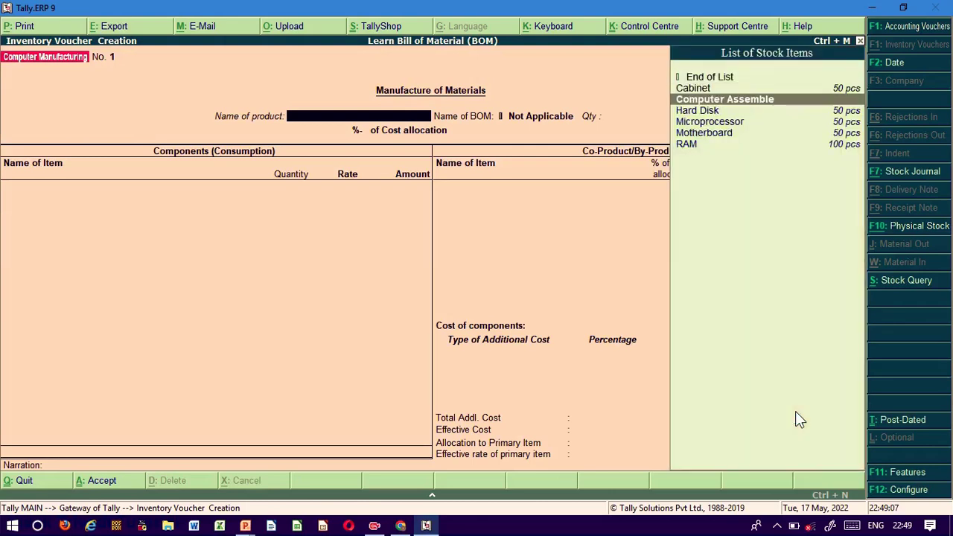
key(Return)
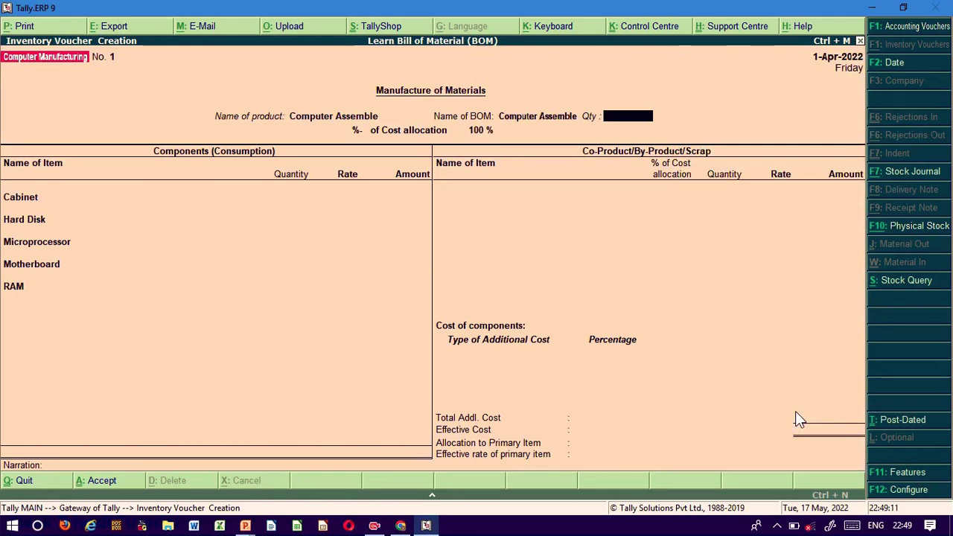
text(10)
key(Return)
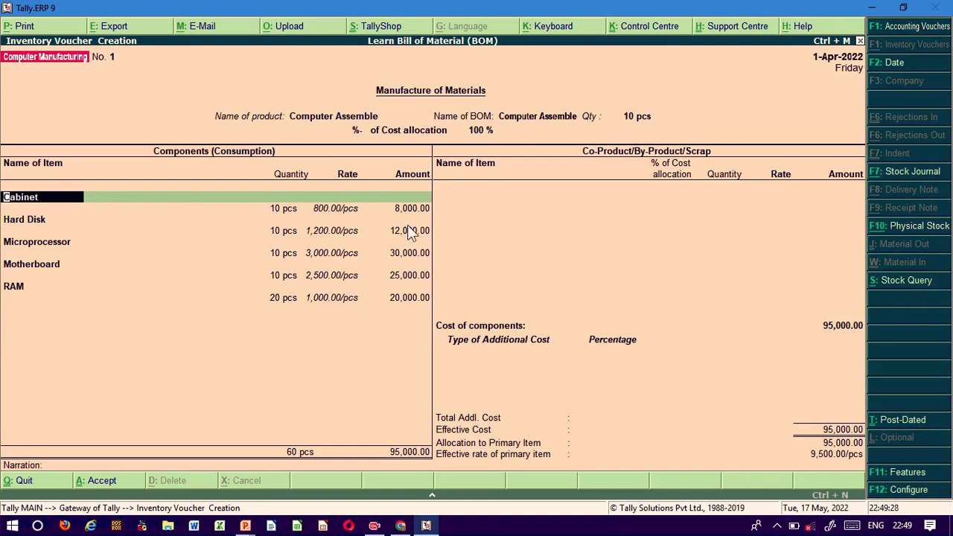
- Change the quantity of Computer Assemble to manufacture to 20 pcs
key(BackSpace)
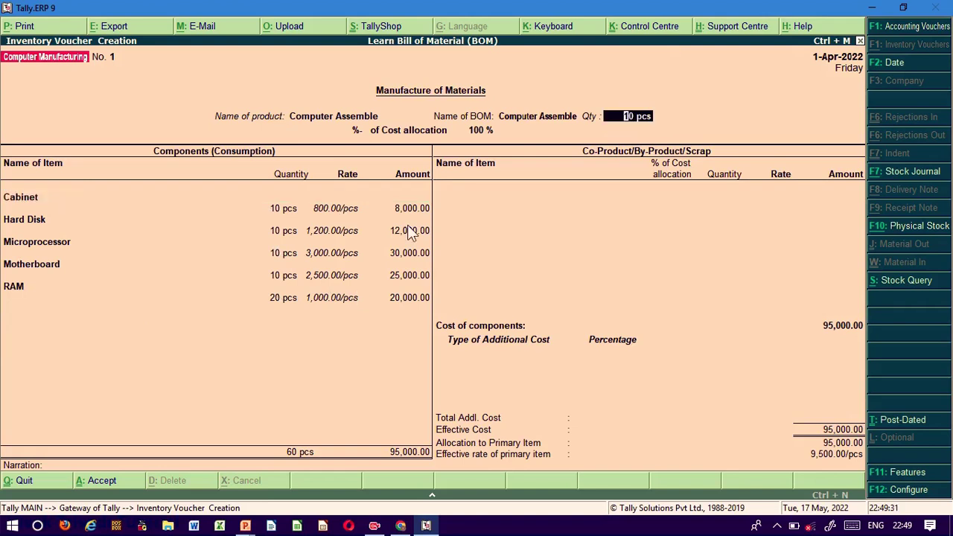
text(20)
key(Return)
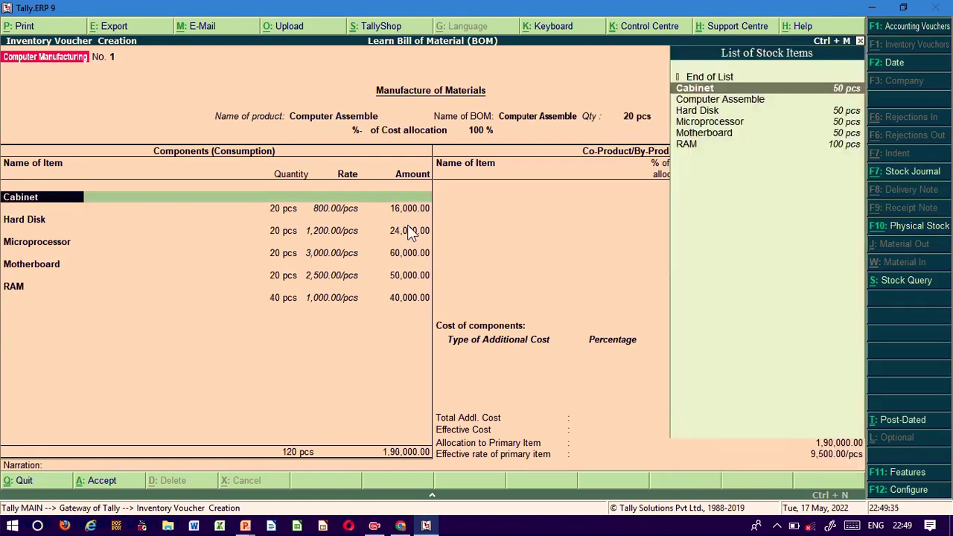
- Accept the BOM quantities and rates for all five components and go on to additional costs without adding any co-product or scrap
key(Return)
key(Return)
key(Return)
key(Return)
key(Return)
key(Return)
key(Return)
key(Return)
key(Return)
key(Return)
key(Return)
key(Return)
key(Return)
key(Return)
key(Return)
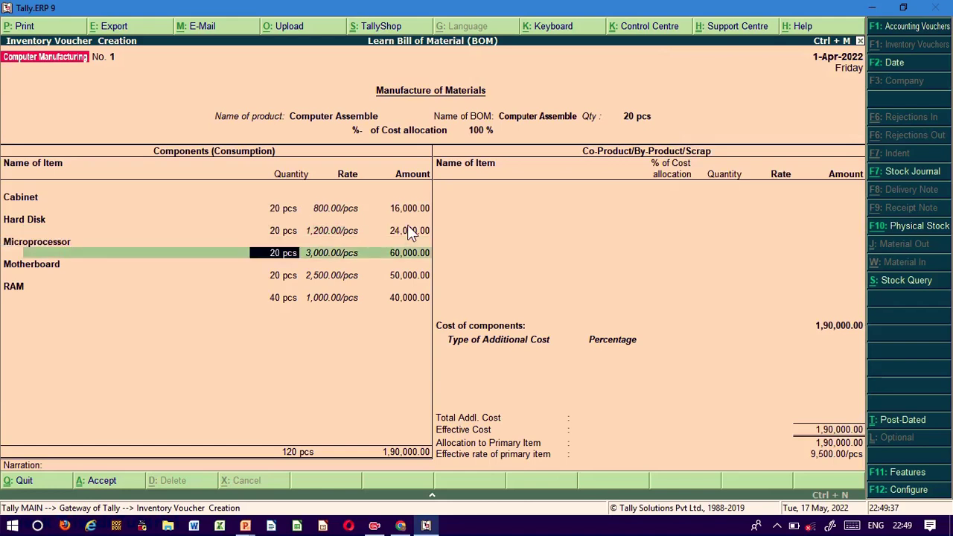
key(Return)
key(Return)
key(Return)
key(Return)
key(Return)
key(Return)
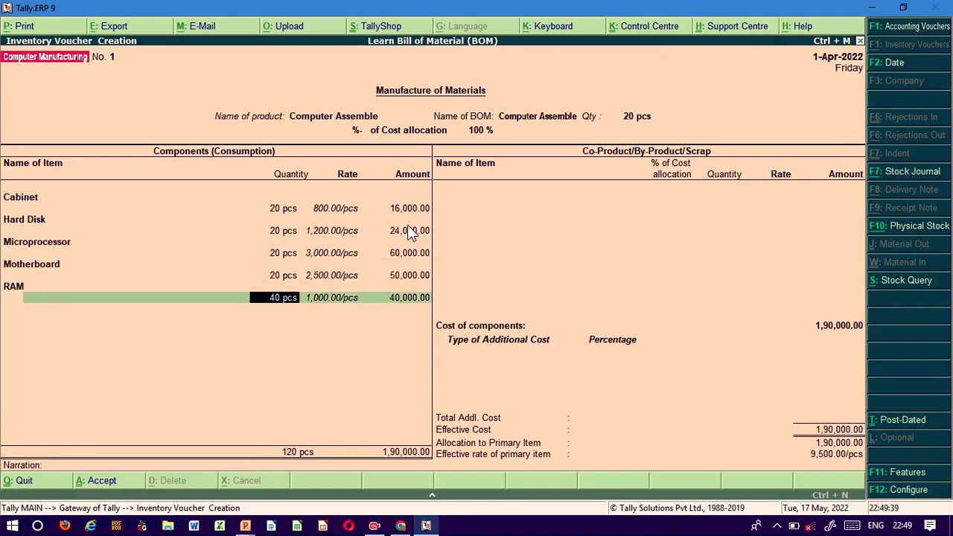
key(Return)
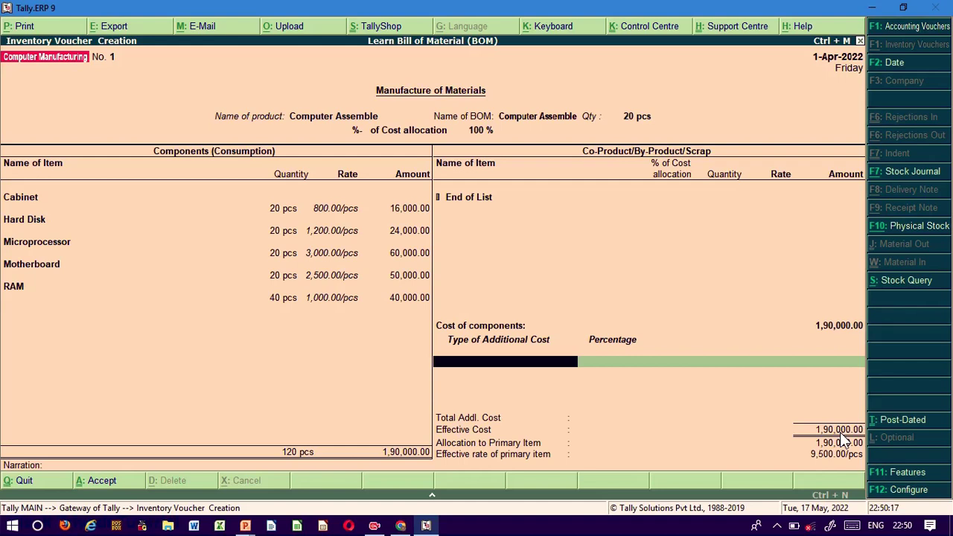
- Start a new additional cost ledger named Packing Charges from within the voucher
key(alt+c)
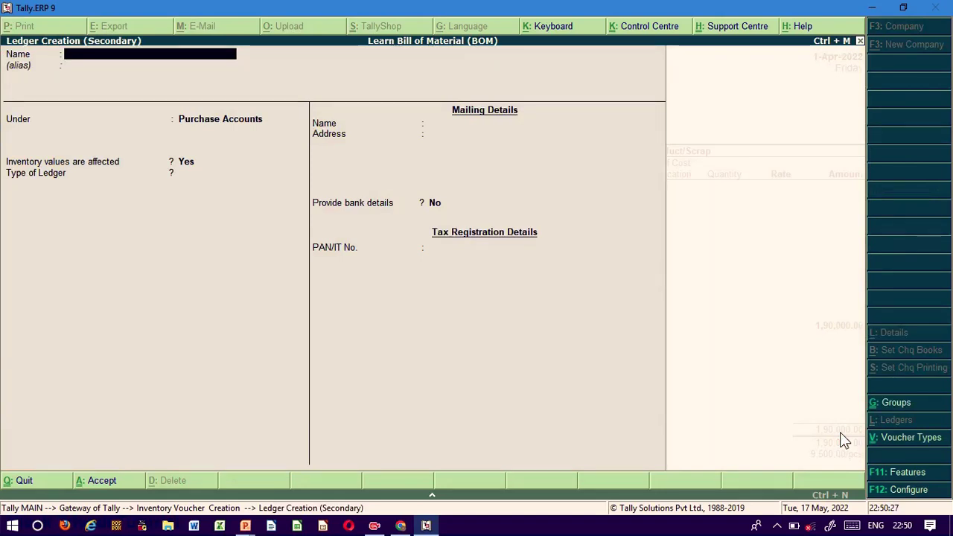
text(Packing)
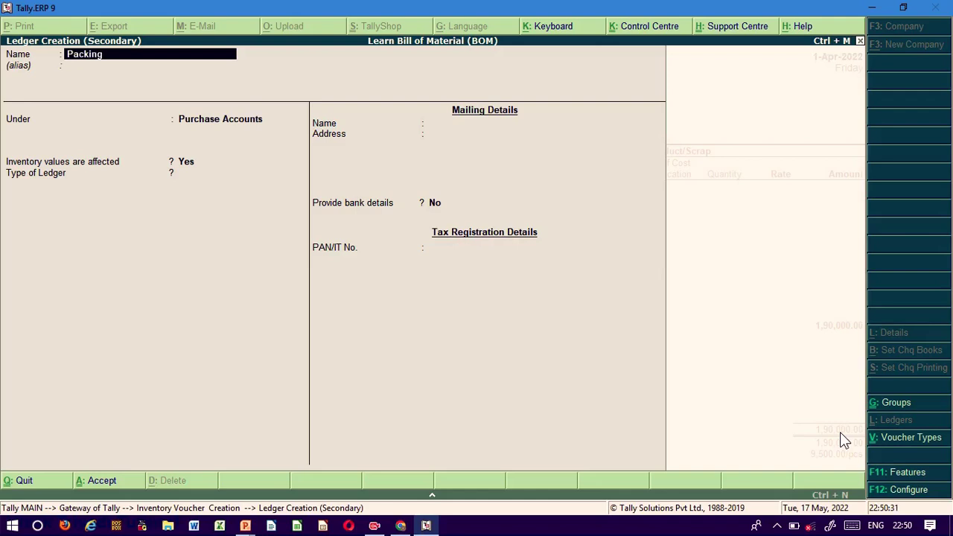
text( Charges)
key(Return)
- Place the Packing Charges ledger under the Indirect Expenses group
text(Ed)
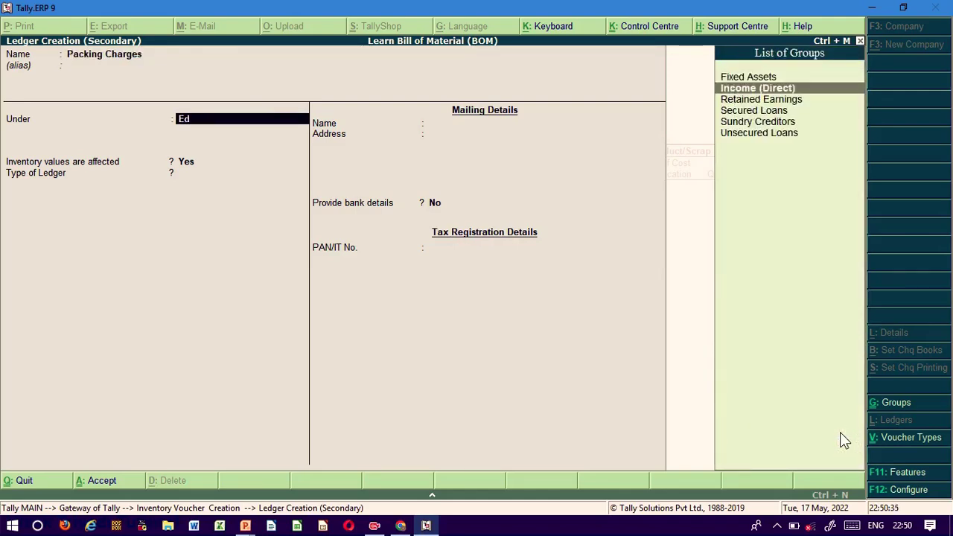
key(BackSpace)
key(BackSpace)
text(E)
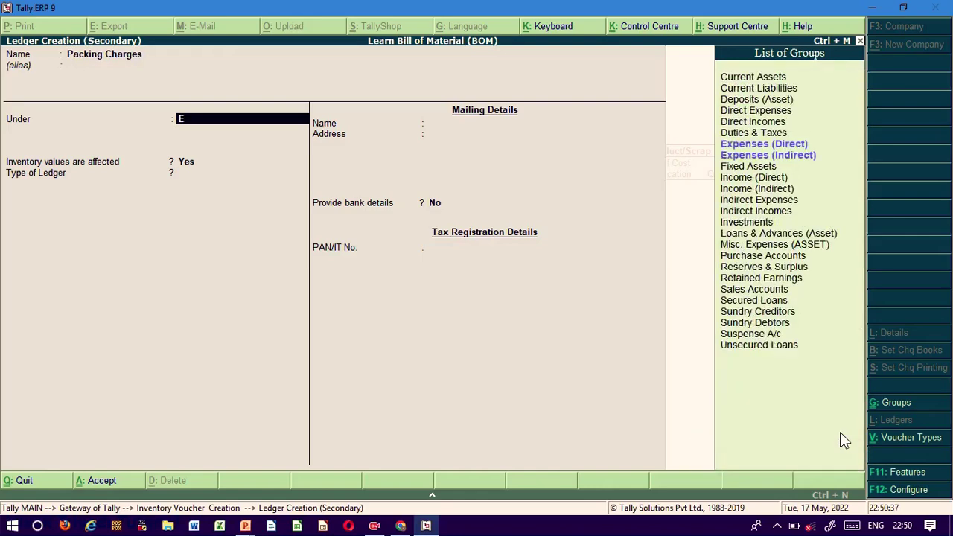
key(BackSpace)
text(In)
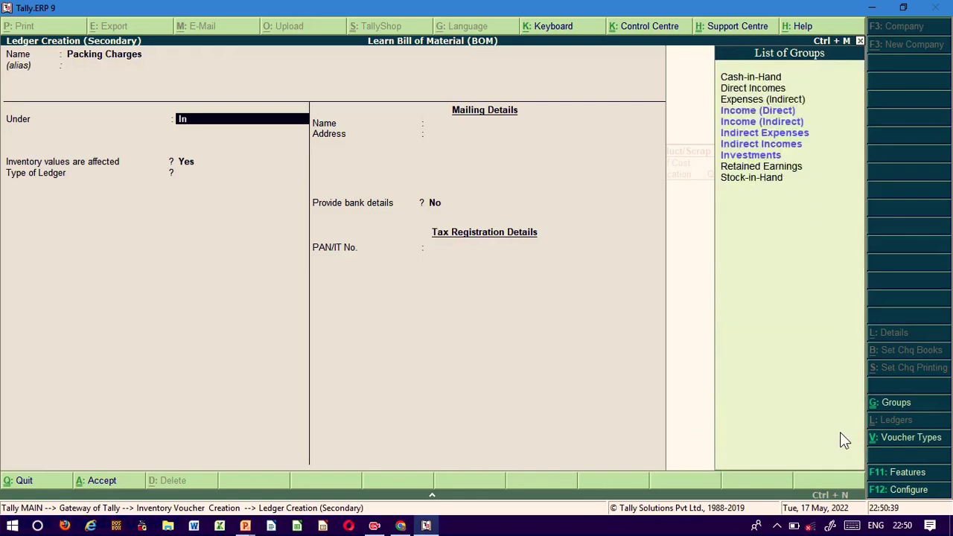
key(Down)
key(Down)
key(Return)
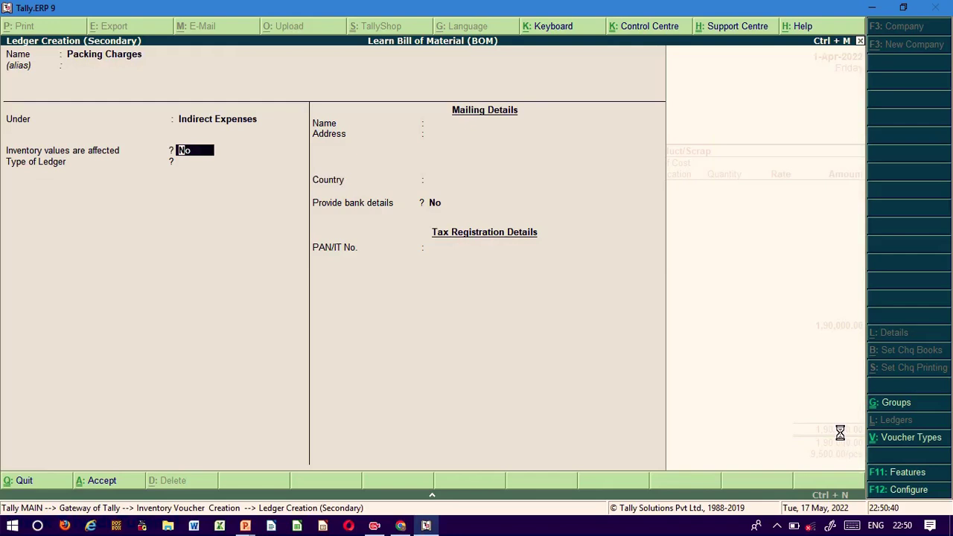
- Save the Packing Charges ledger and enter 1000 as its additional cost amount
key(ctrl+a)
key(Return)
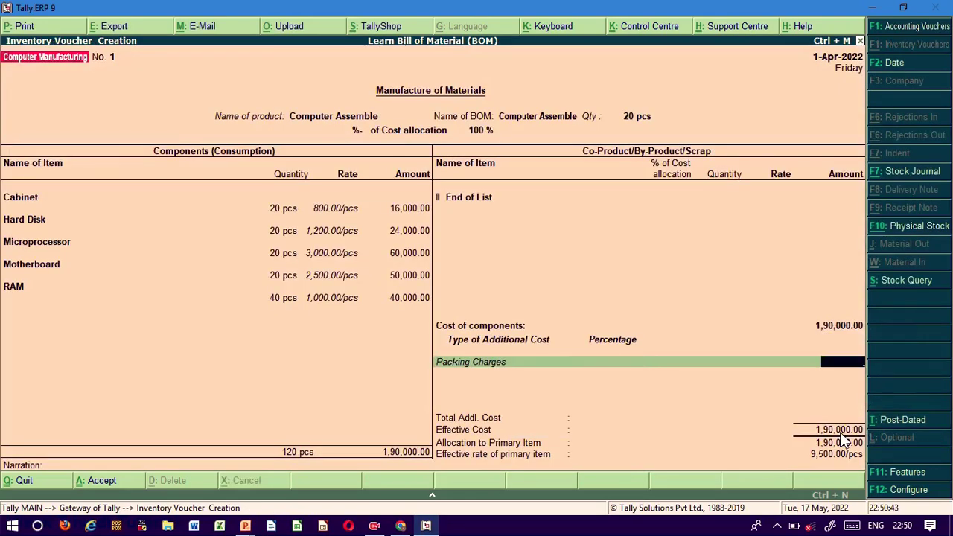
text(1000)
key(Return)
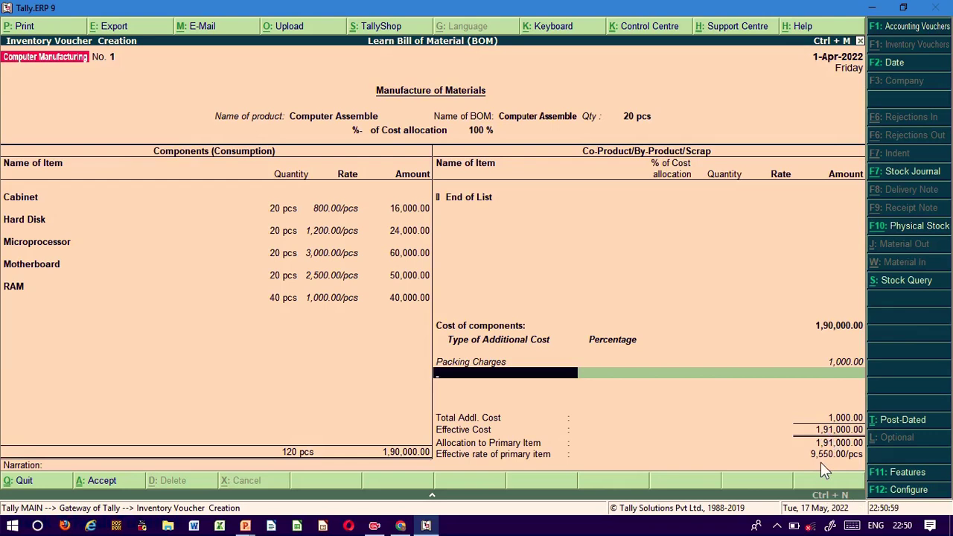
- Create a second additional cost ledger named Light Bills under Indirect Expenses, keeping the other default settings
key(alt+c)
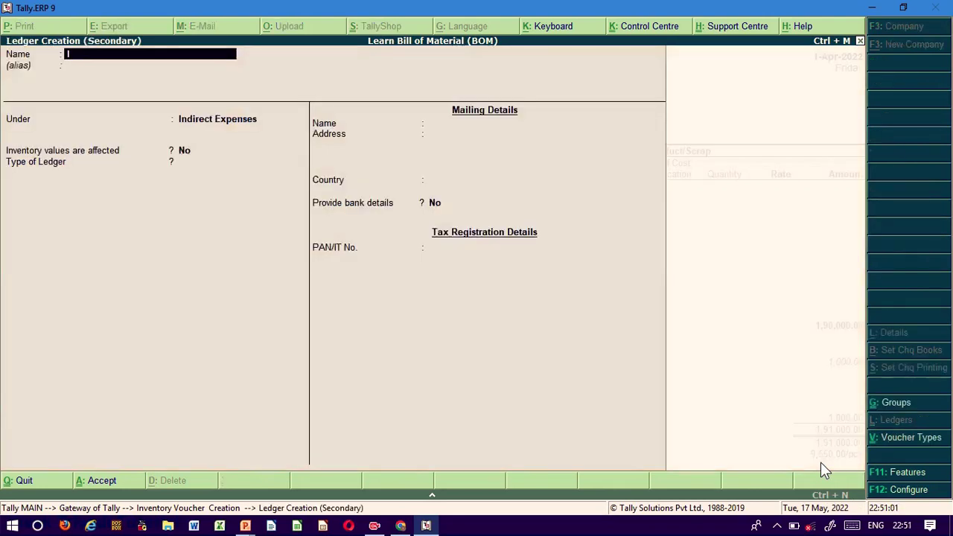
text(Light Bills)
key(Return)
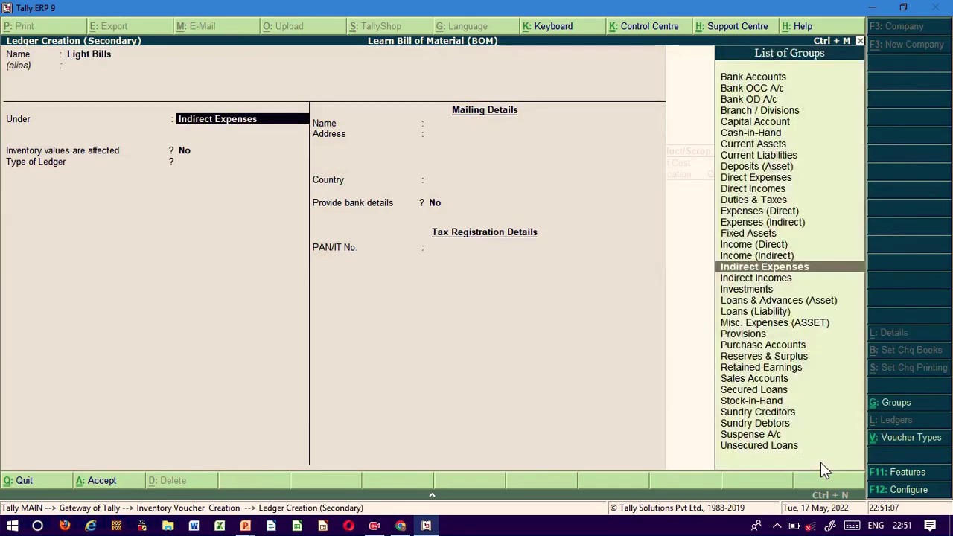
key(Return)
key(Return)
key(Return)
key(Return)
key(Return)
key(Return)
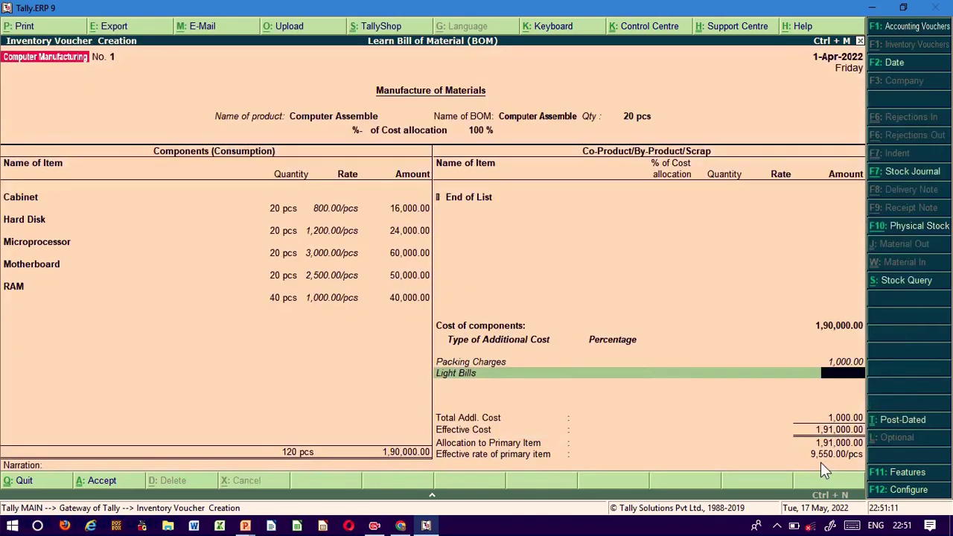
- Enter 10000 as the Light Bills additional cost amount
text(50)
key(BackSpace)
key(BackSpace)
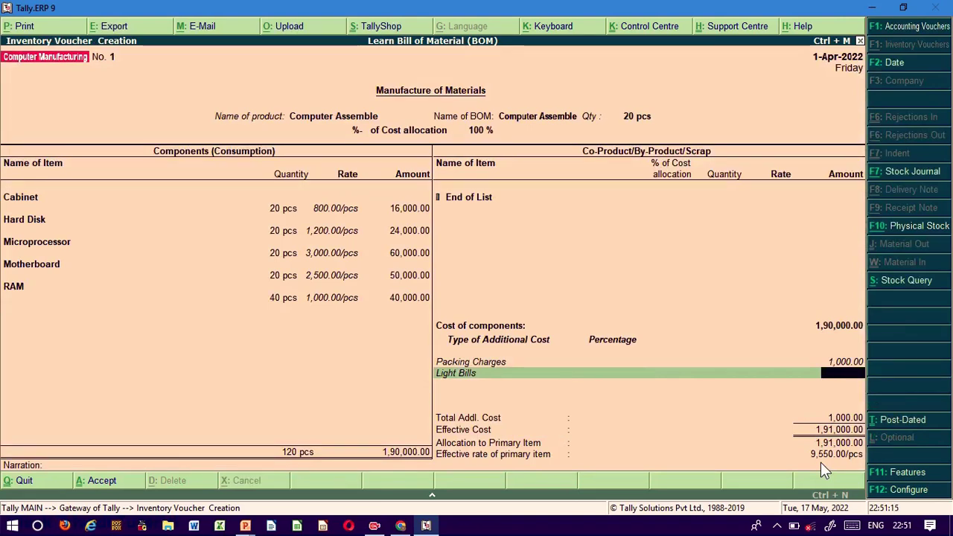
text(10000)
key(Return)
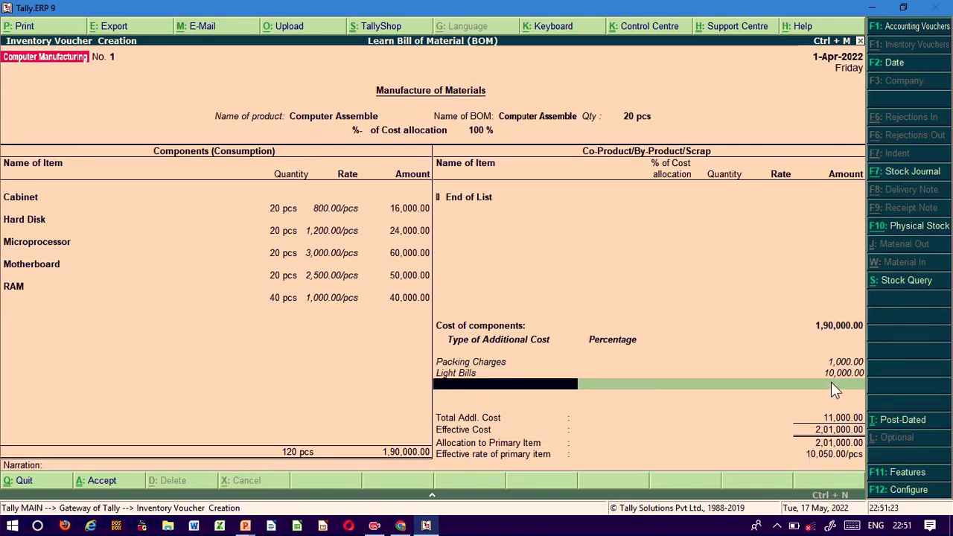
- Finish the additional costs, save the manufacturing voucher without a narration, and leave voucher entry
key(Return)
key(Return)
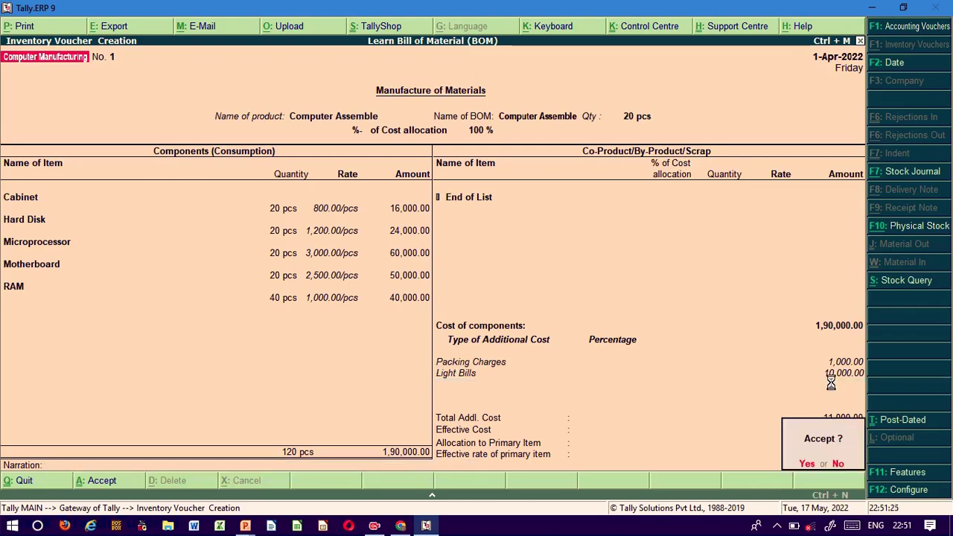
key(Return)
key(Escape)
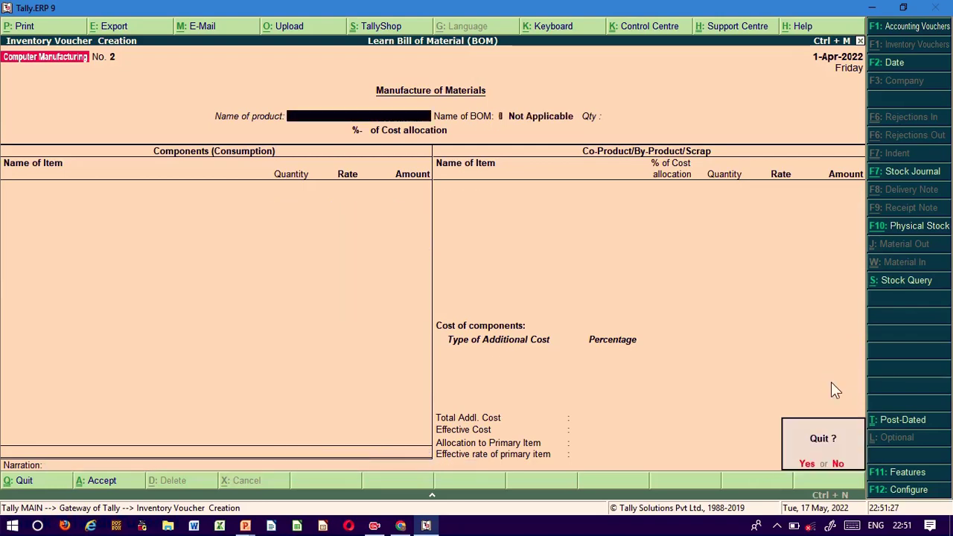
key(Return)
- Open the Stock Summary report and examine the items in the Finished Goods group
key(Down)
key(Down)
key(Down)
key(Down)
key(Down)
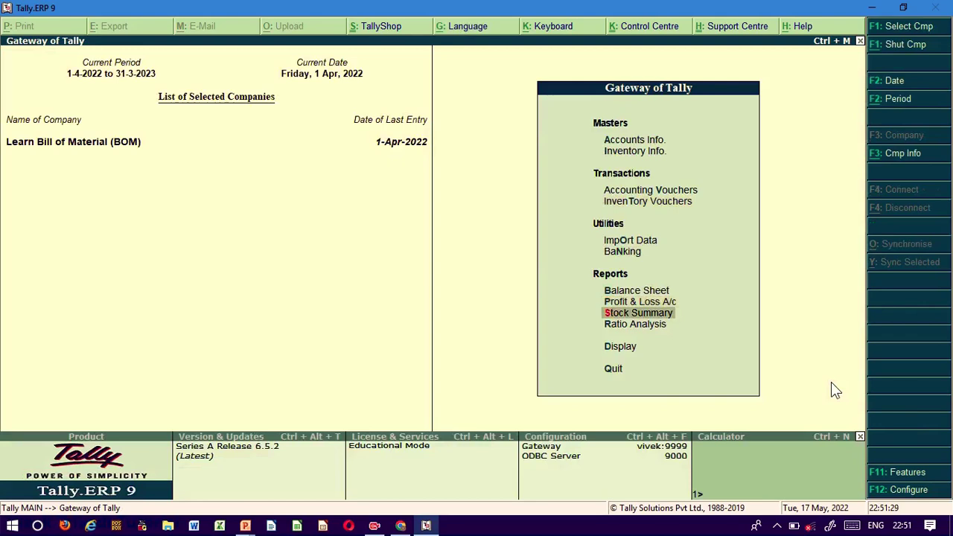
key(Return)
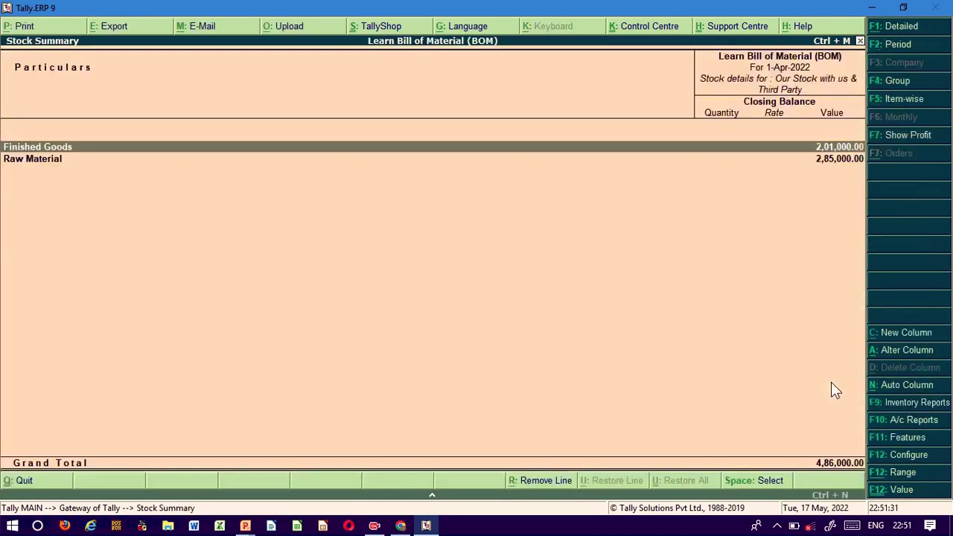
key(Down)
key(Up)
key(Return)
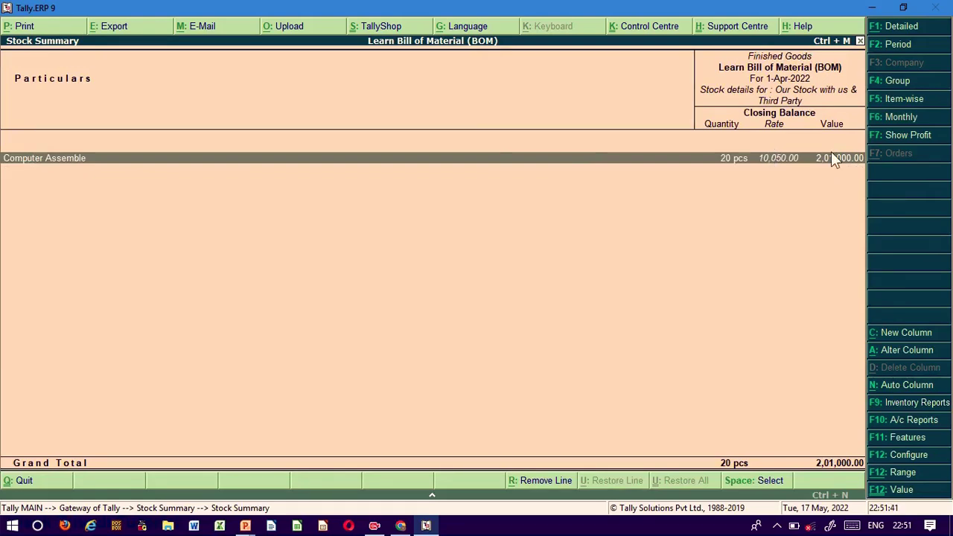
- Examine the closing stock of each Raw Material item from Cabinet to RAM, and return to the Gateway of Tally
key(Escape)
key(Escape)
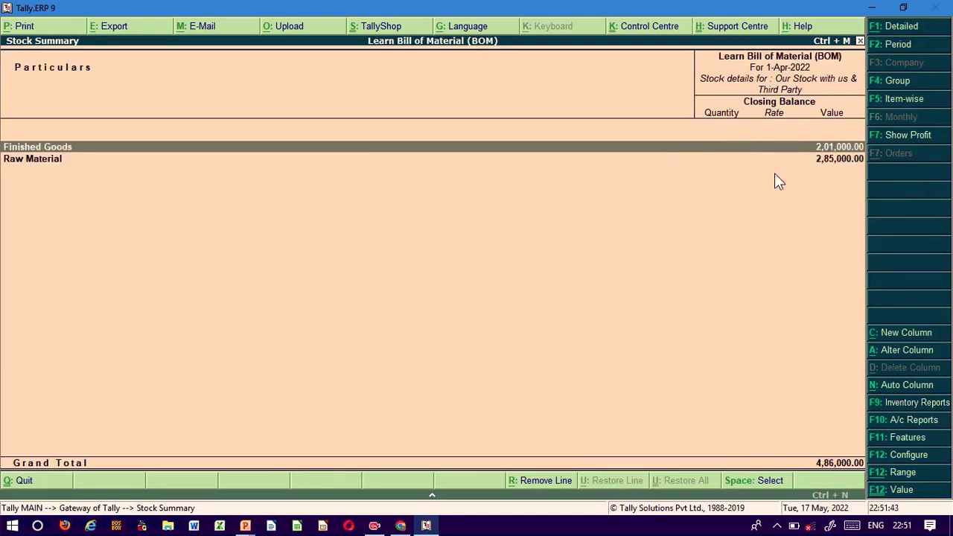
key(Down)
key(Up)
key(Return)
key(Return)
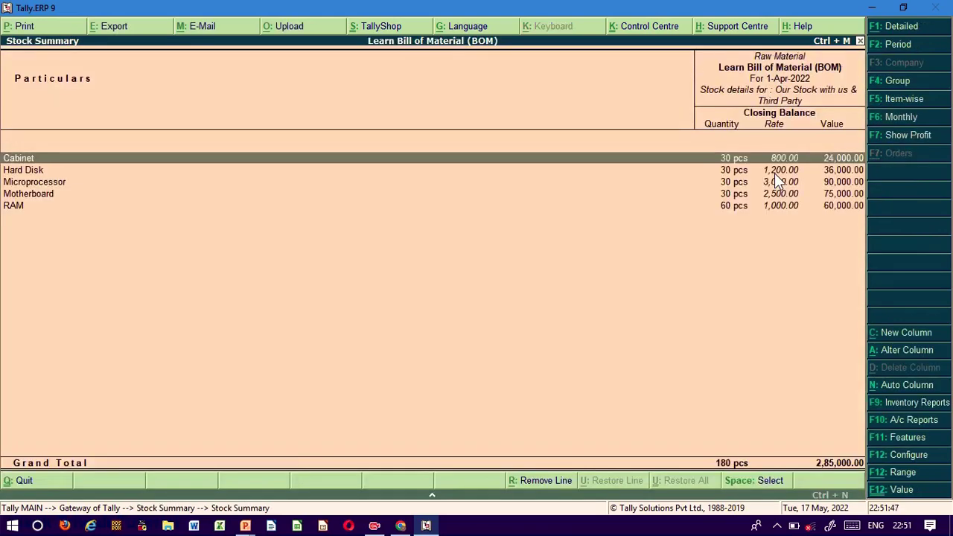
key(Down)
key(Down)
key(Down)
key(Down)
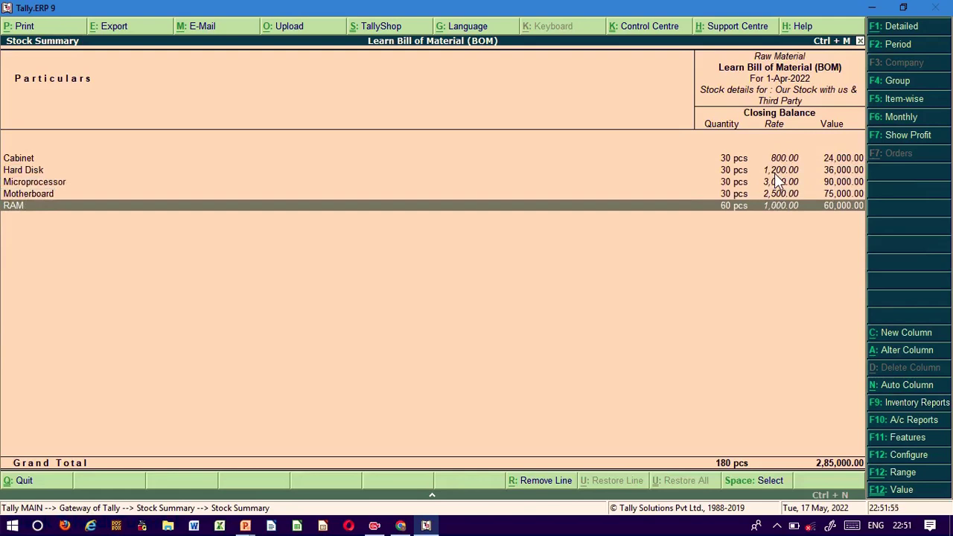
key(Escape)
key(Escape)
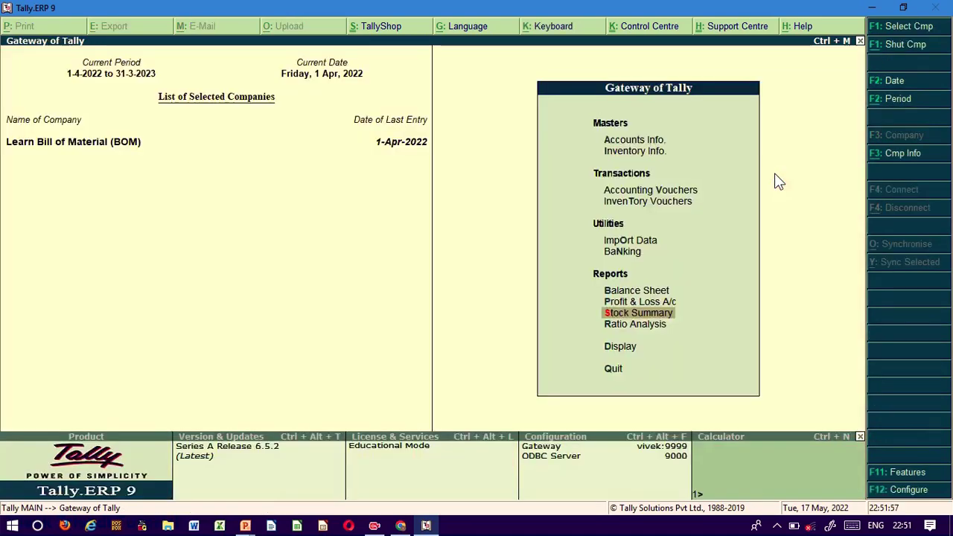
- Open a new sales voucher in accounting voucher creation
key(Up)
key(Up)
key(Up)
key(Up)
key(Up)
key(Up)
key(Up)
key(Down)
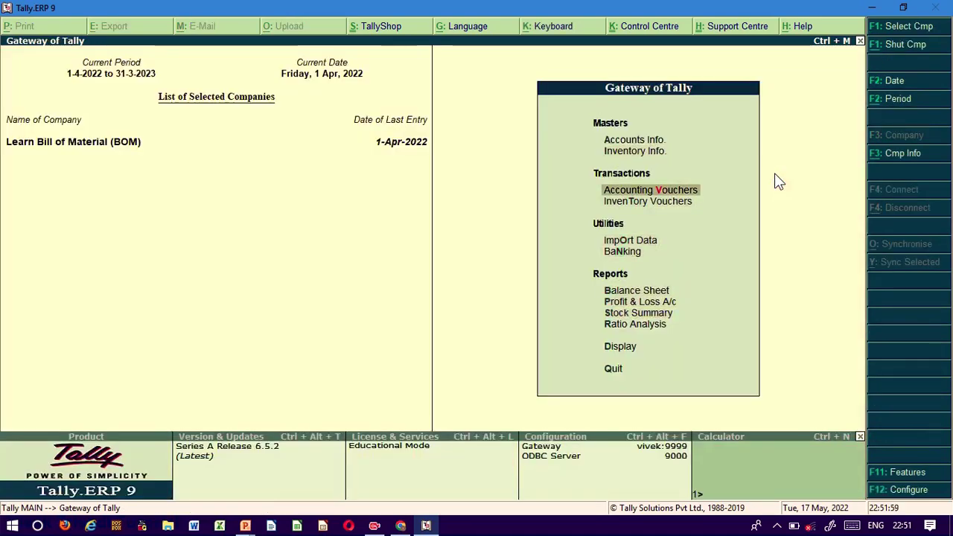
key(Return)
key(F8)
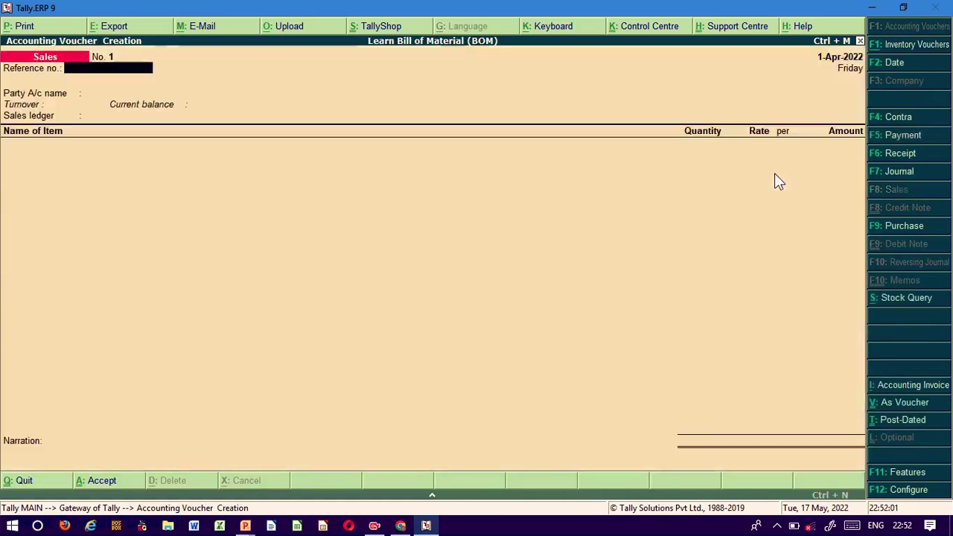
- Leave the sales voucher's reference number blank and return to choosing the party account
key(Return)
key(Return)
key(Return)
key(Return)
key(Return)
key(Return)
key(BackSpace)
key(Up)
key(Up)
key(Escape)
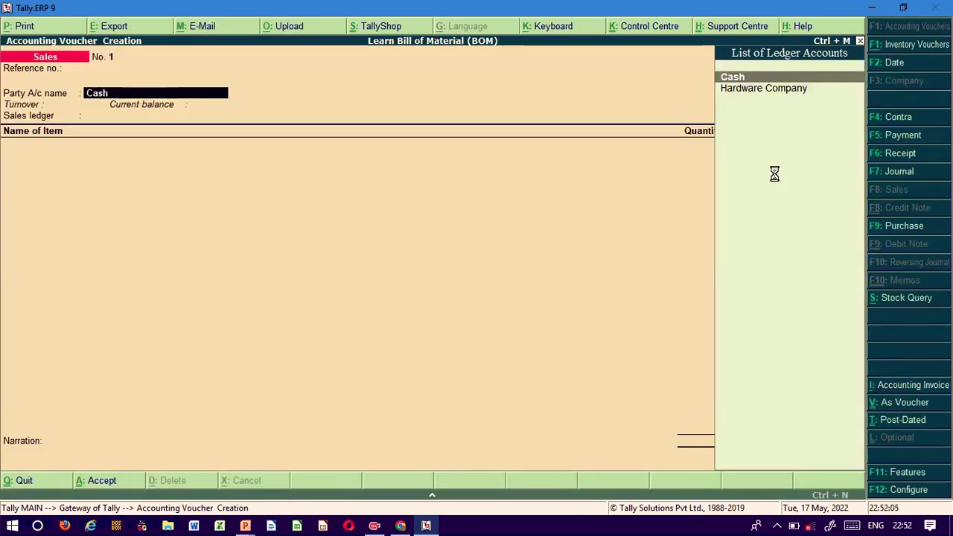
- Create and save a party ledger called Customer Name -A under the Sundry Debtors group
key(alt+c)
text(Cu)
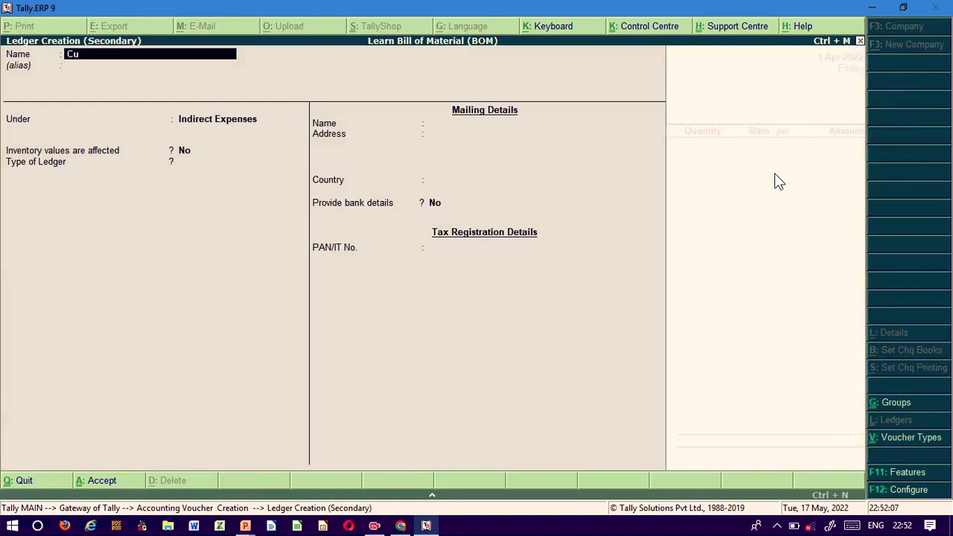
text(stomer Name)
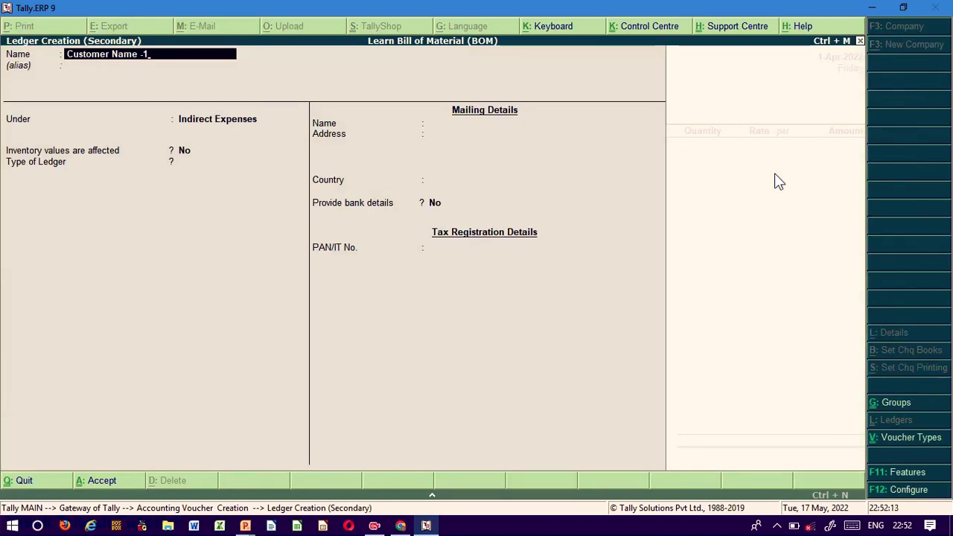
text( -a)
key(Return)
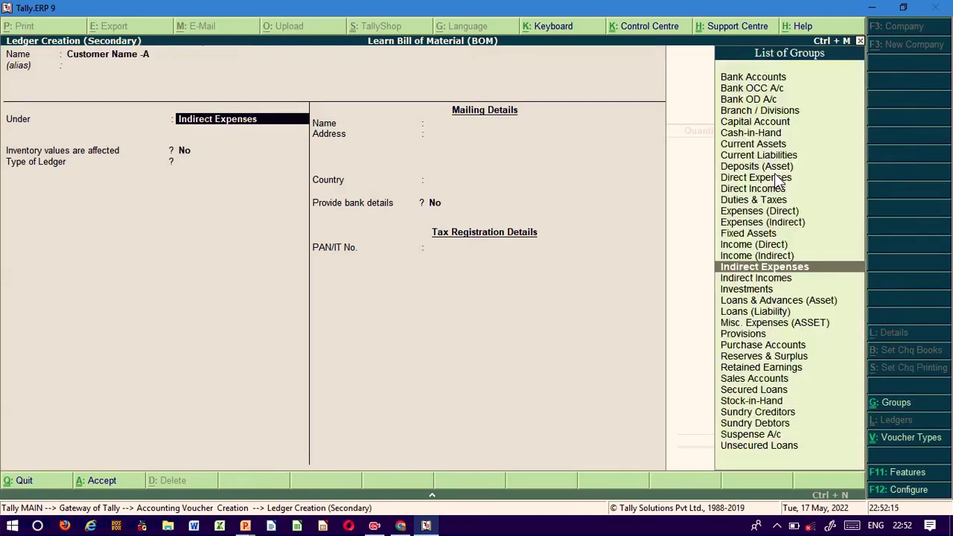
text(Su)
key(Down)
key(Return)
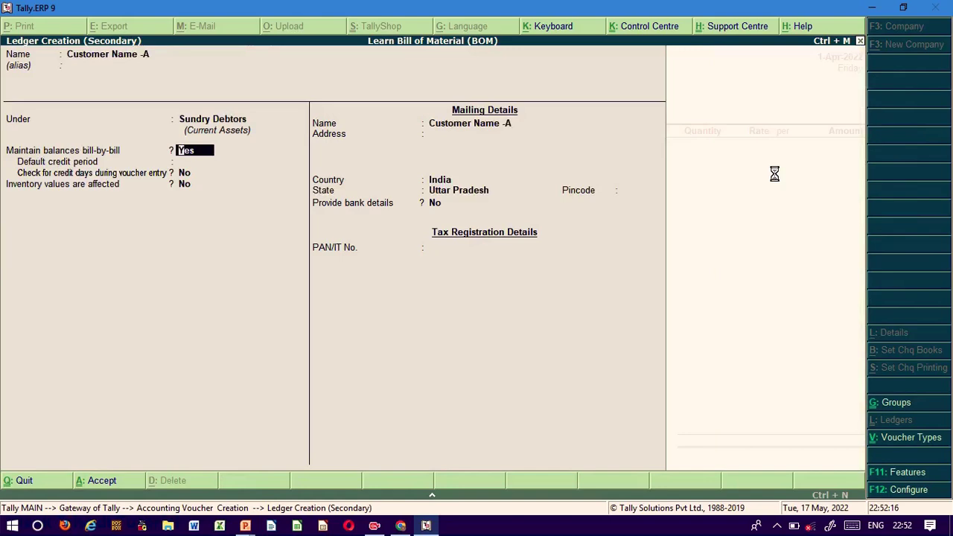
key(ctrl+a)
- Accept Customer Name -A as the party with its default details and proceed to the sales ledger
key(Return)
key(Return)
key(Return)
key(Return)
key(Return)
key(Return)
key(Return)
key(Return)
key(Return)
key(Return)
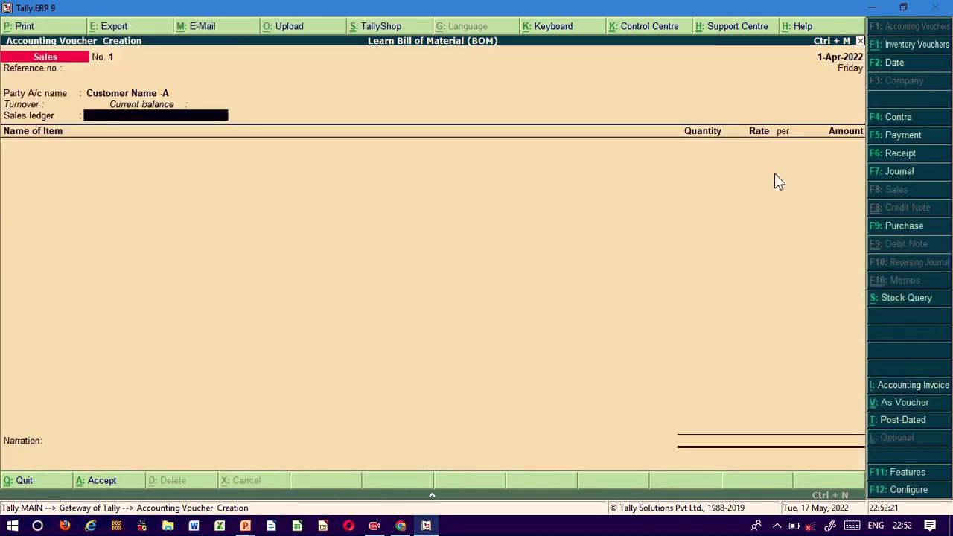
- Create the ledger Sales A/c under Sales Accounts with inventory values affected, and use it as the voucher's sales ledger
key(alt+c)
text(Sales a)
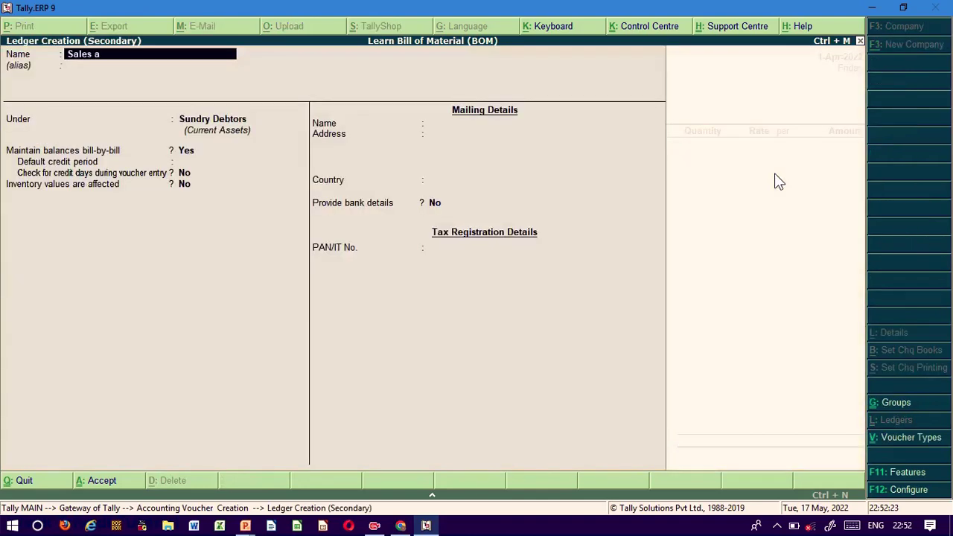
text(/c)
text(sa)
key(Return)
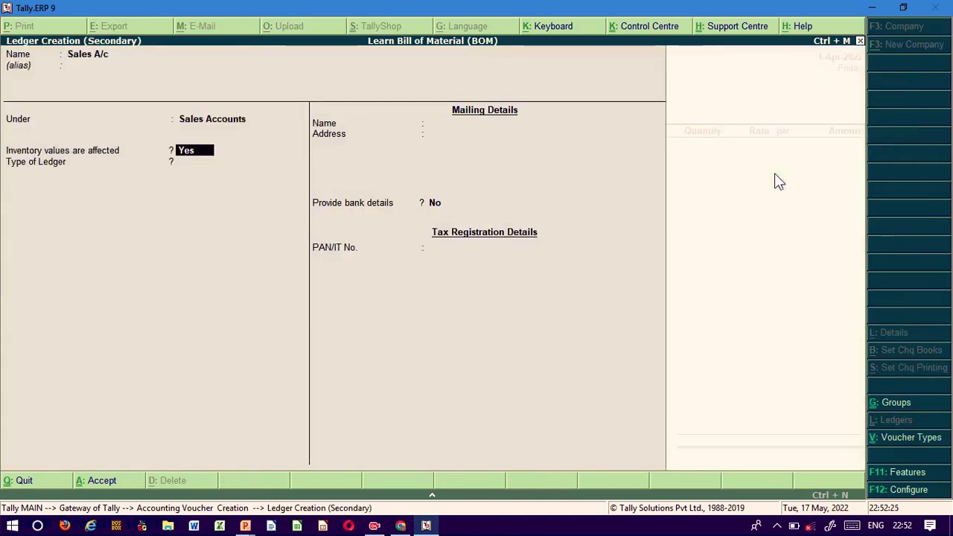
key(ctrl+a)
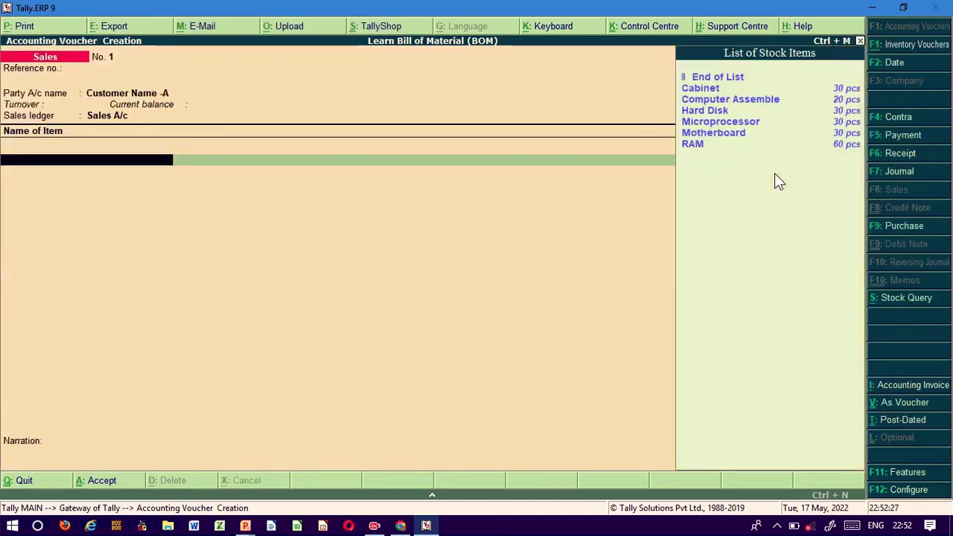
- Add the stock item Computer Assemble to the sales voucher with quantity 10 pcs and rate 12000 per piece
key(Down)
key(Down)
key(Down)
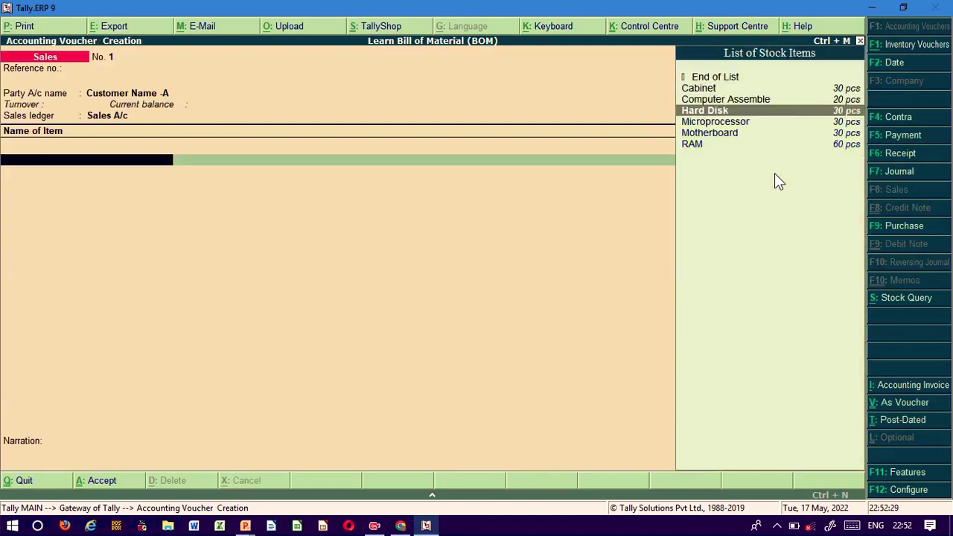
key(Up)
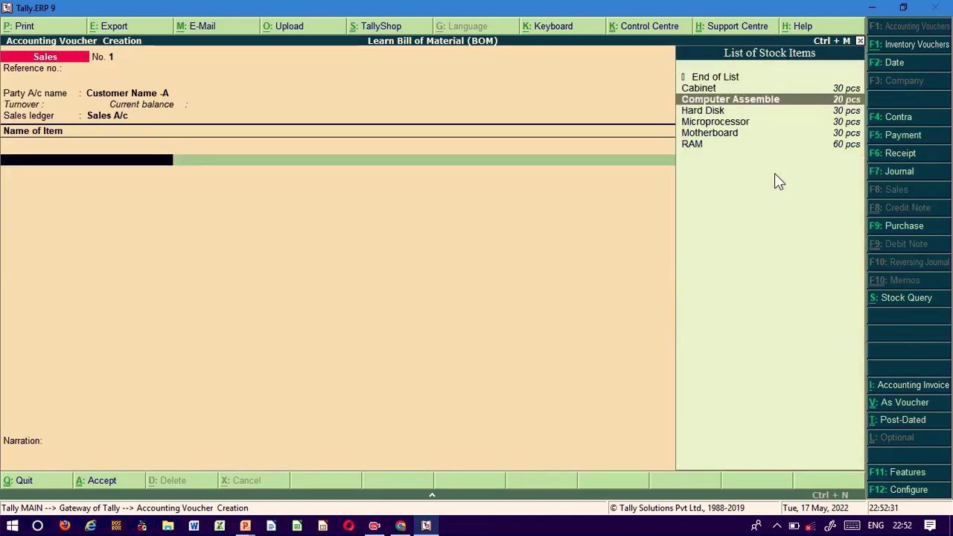
key(Return)
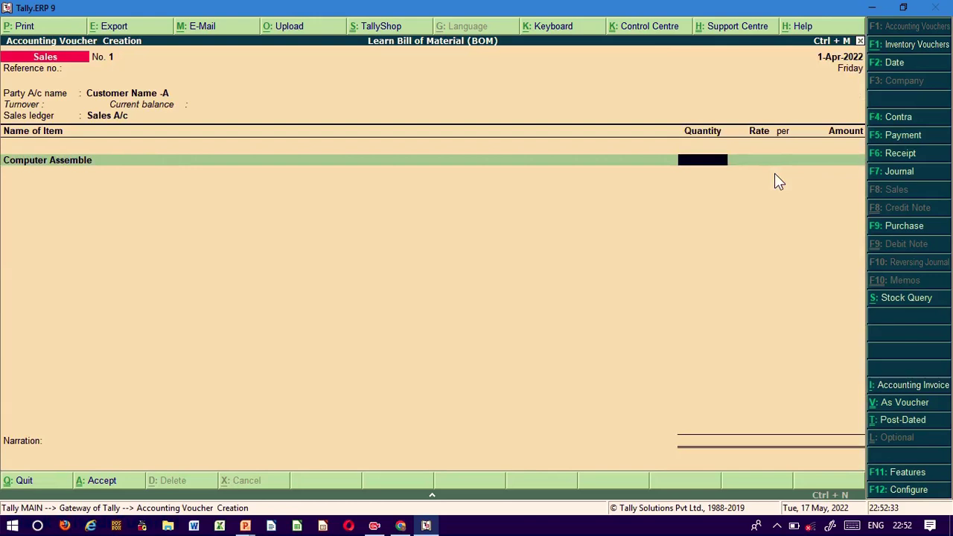
text(10)
key(Return)
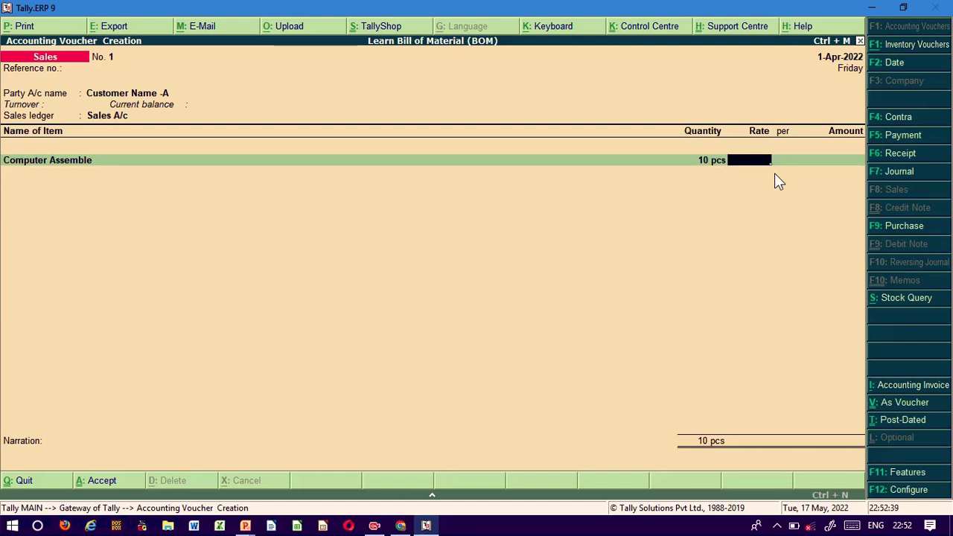
text(12000)
key(Return)
key(Return)
key(Return)
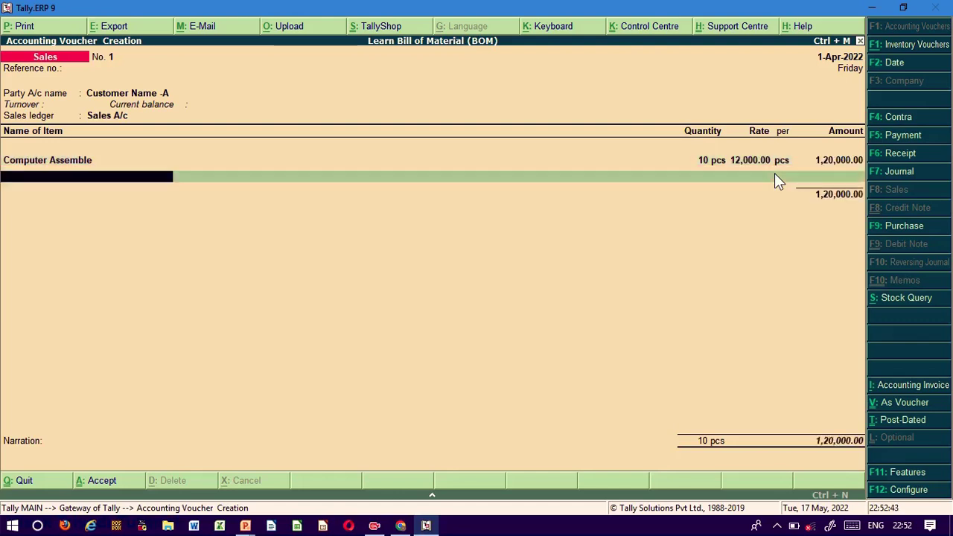
- Accept the bill-wise details as New Ref 1, save the sales voucher without a narration, and leave voucher entry
key(Return)
key(Return)
key(Return)
key(Return)
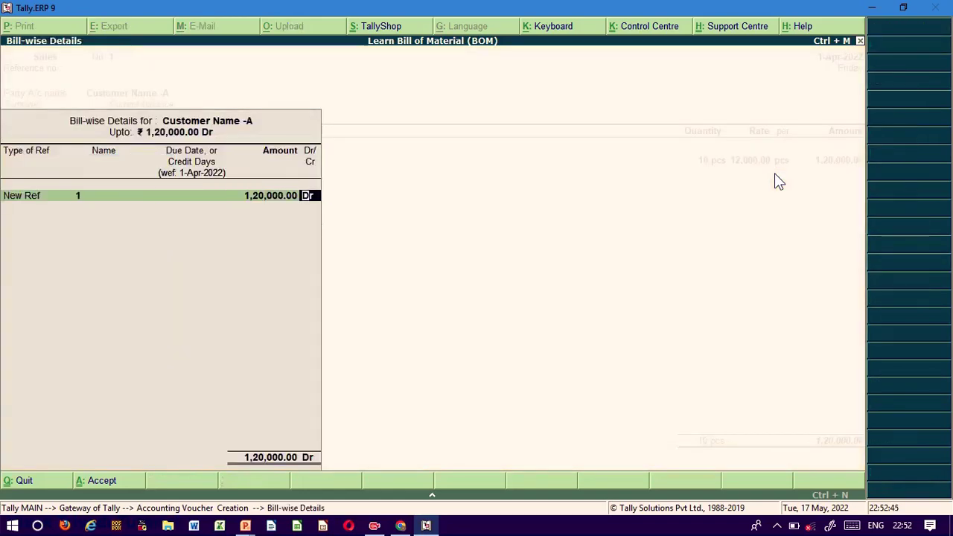
key(Return)
key(Return)
key(Return)
key(Escape)
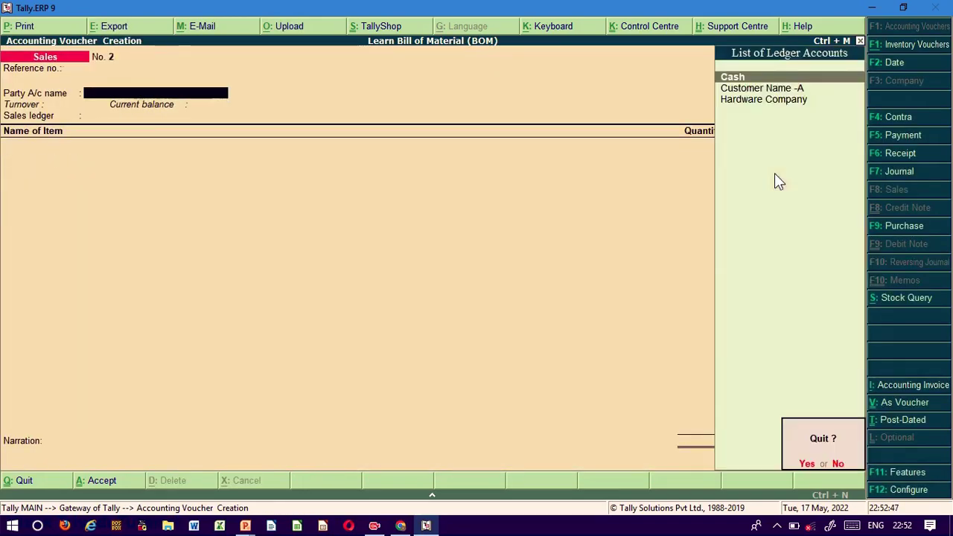
key(Return)
- Open the Profit & Loss A/c report, examine the gross and nett profit, and return to the Gateway of Tally
key(Down)
key(Down)
key(Down)
key(Down)
key(Down)
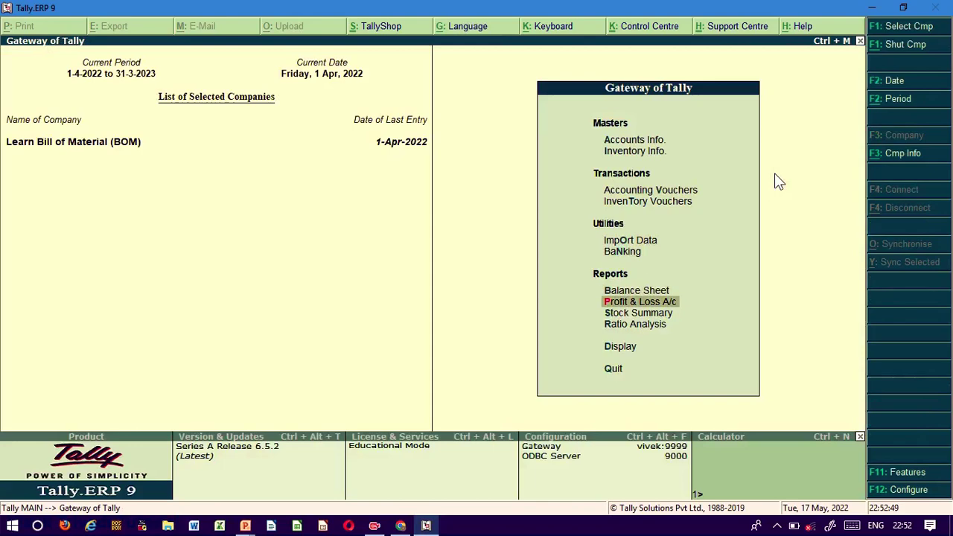
key(Return)
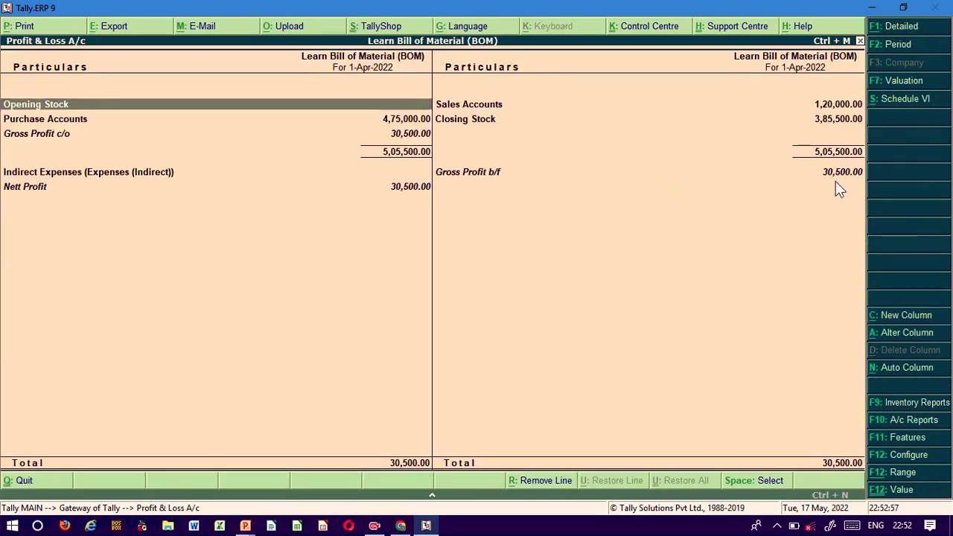
key(Escape)
- Open the Stock Summary report and show the profit columns for the Finished Goods and Raw Material groups
key(Up)
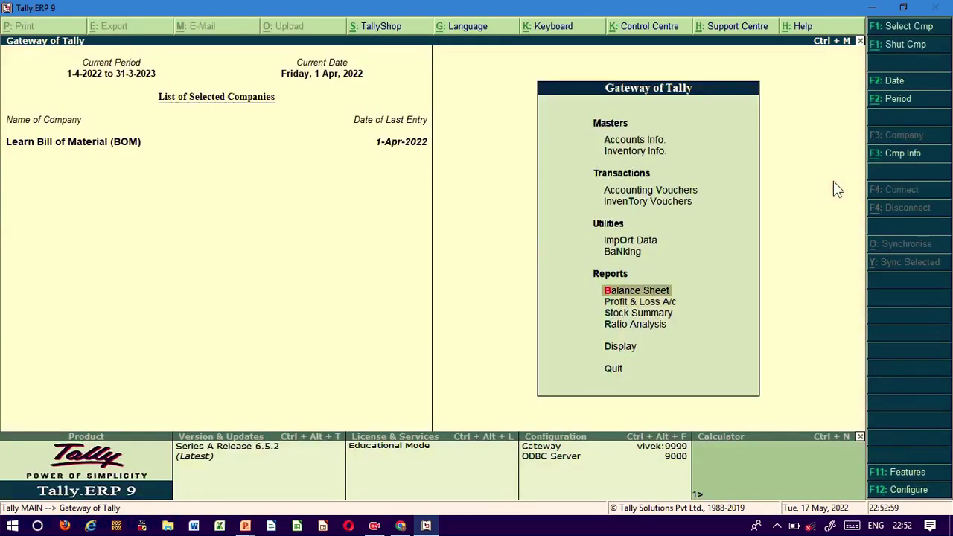
key(Down)
key(Down)
key(Return)
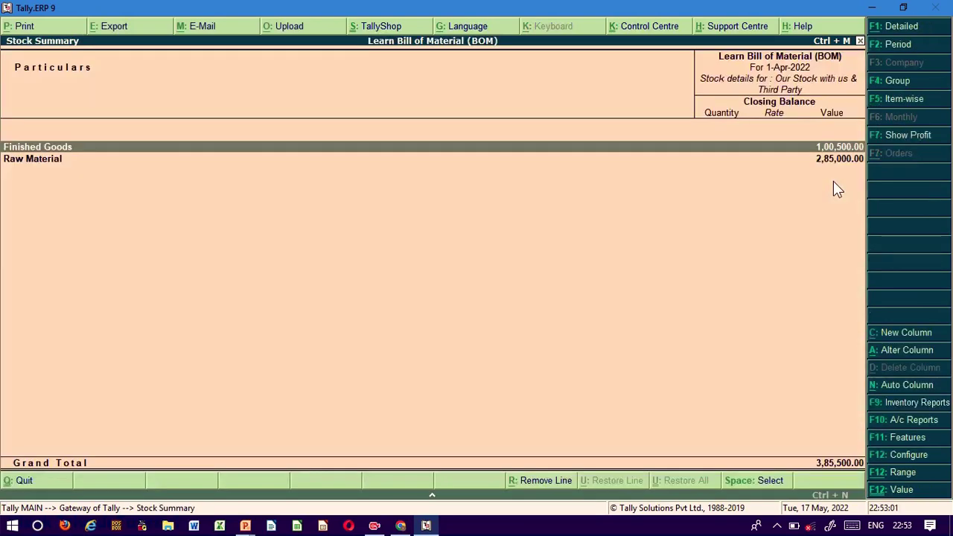
key(F7)
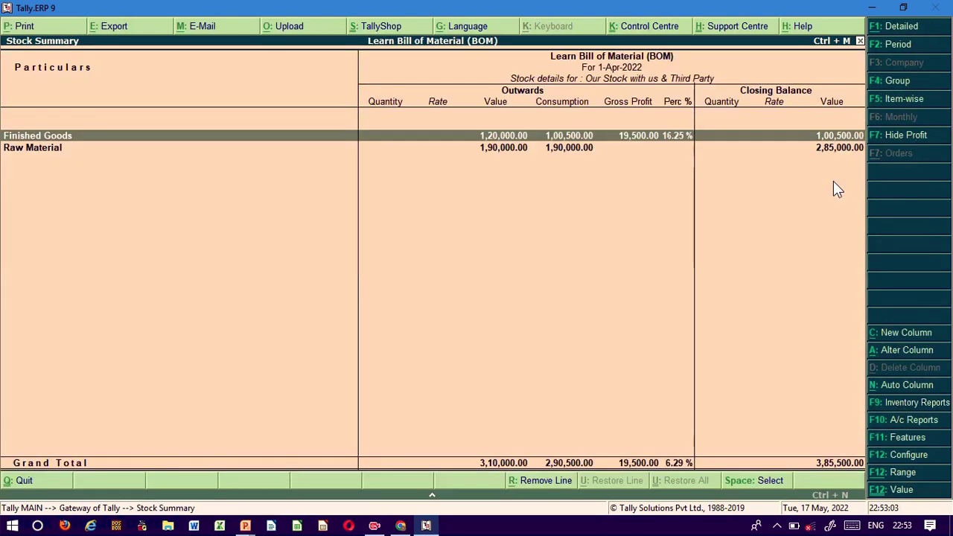